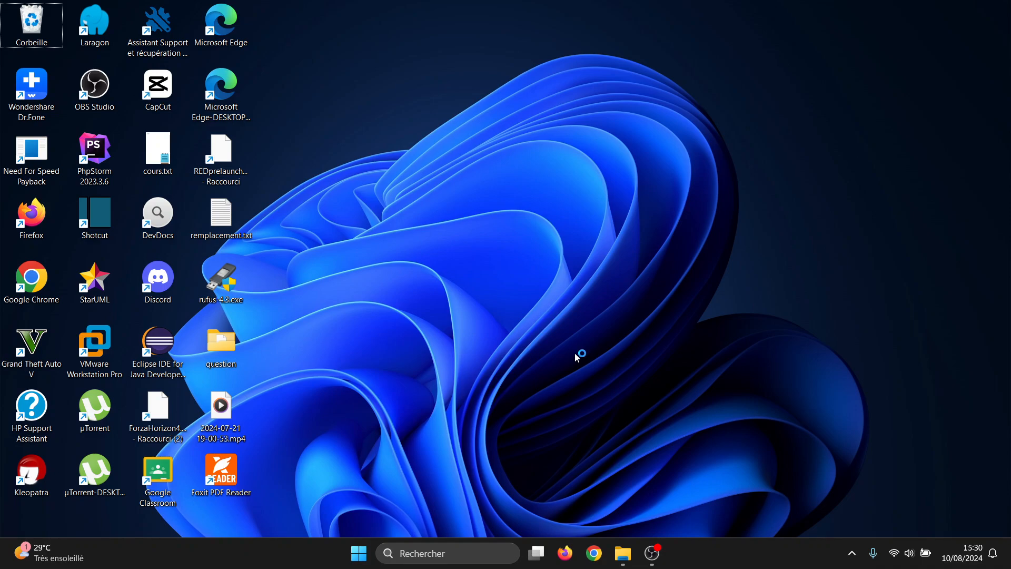
Open Google Chrome, search Google for "visual studio code", and open the official Visual Studio Code website.
click(597, 556)
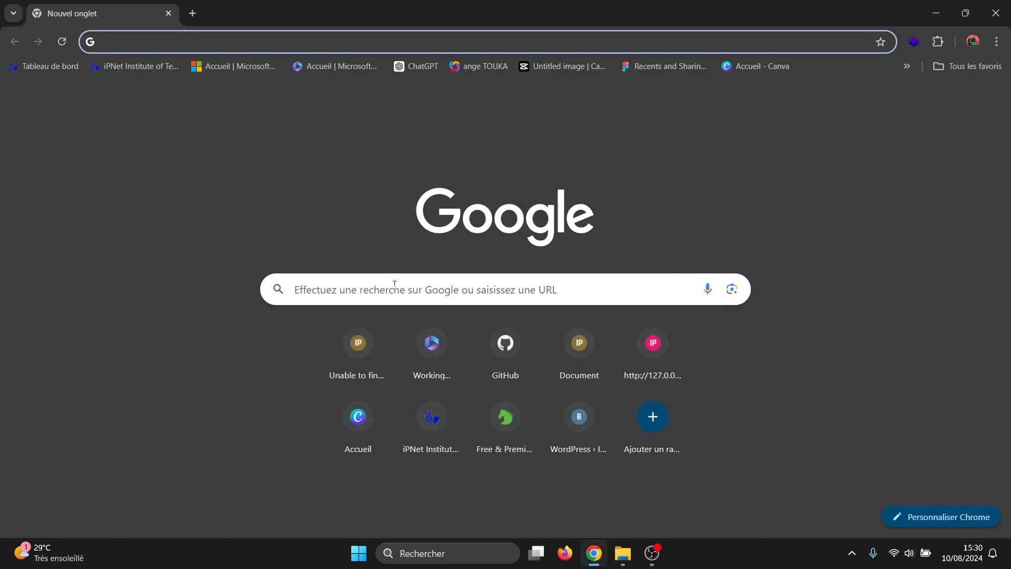
click(395, 284)
text(vi)
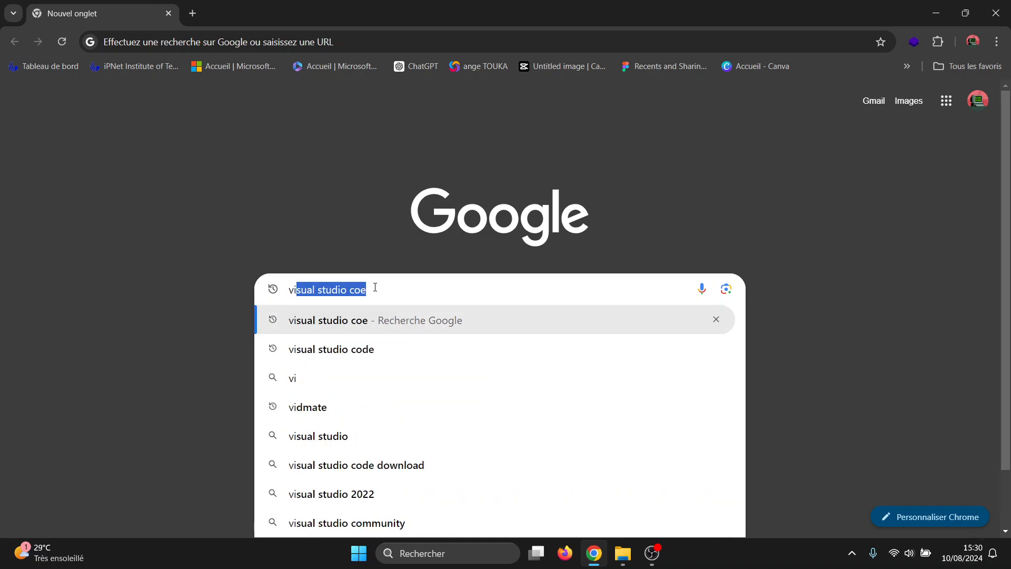
key(Right)
key(BackSpace)
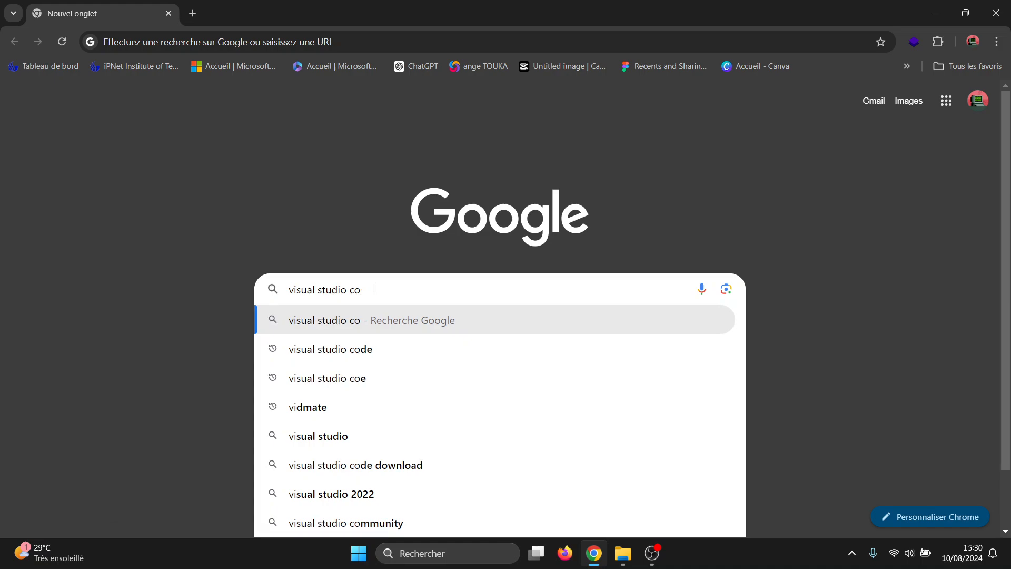
text(de)
key(Return)
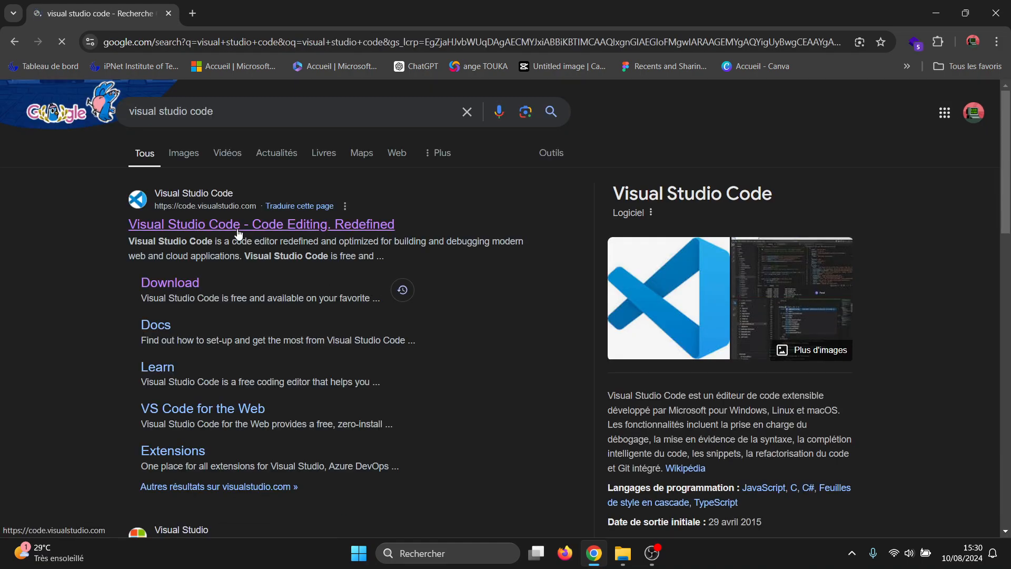
click(236, 227)
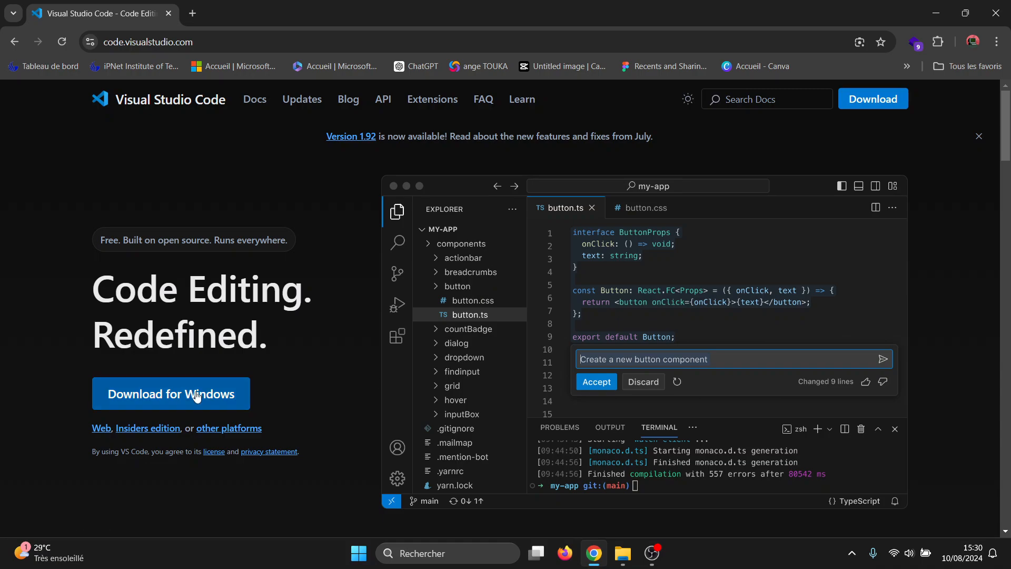
click(196, 396)
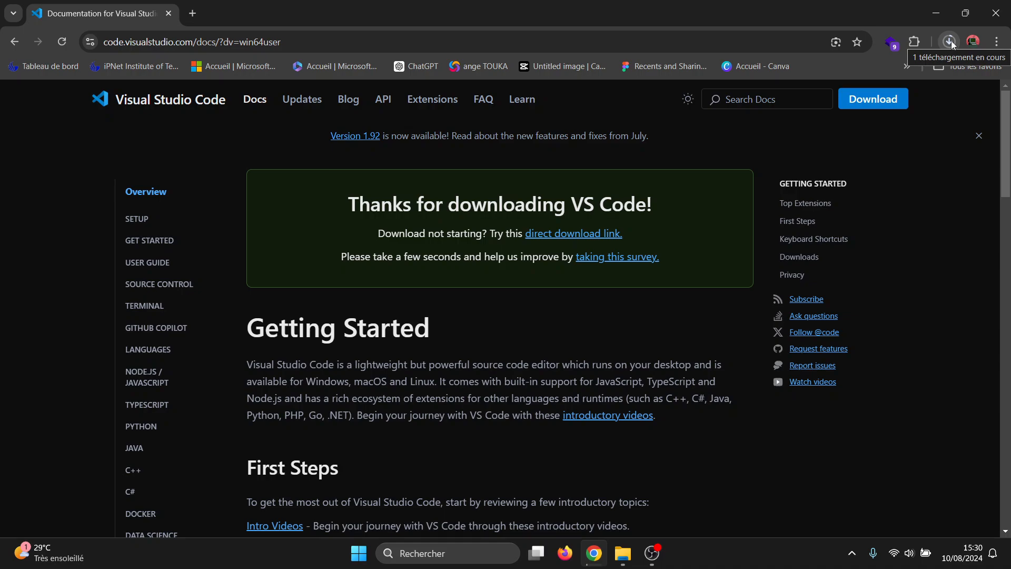
click(951, 42)
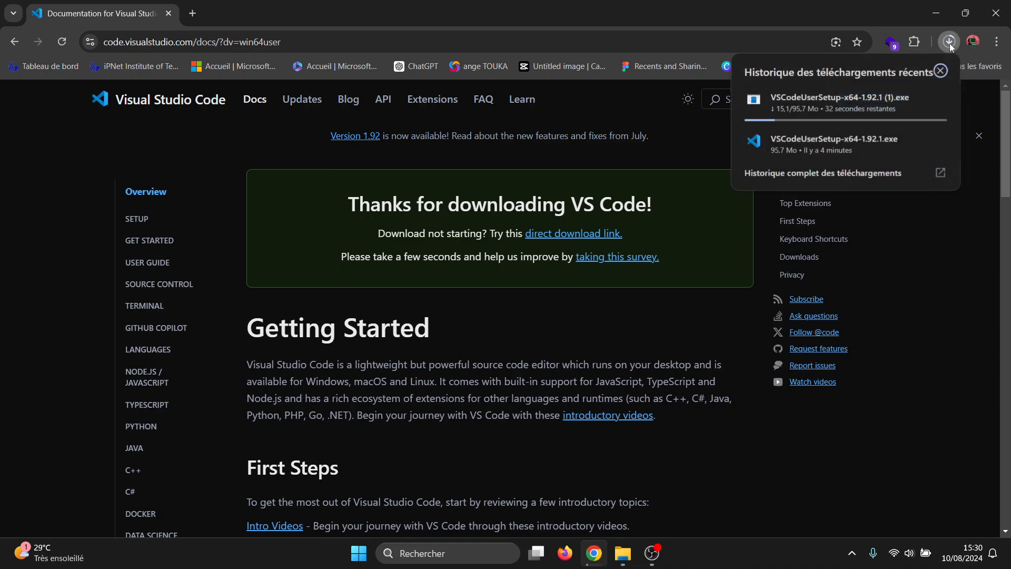
mouse_move(910, 109)
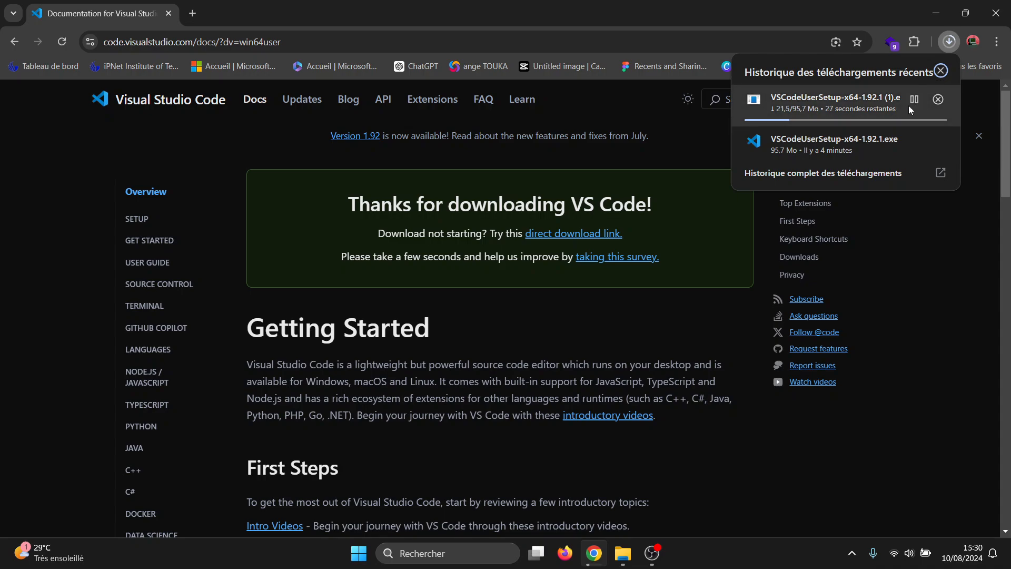
click(936, 100)
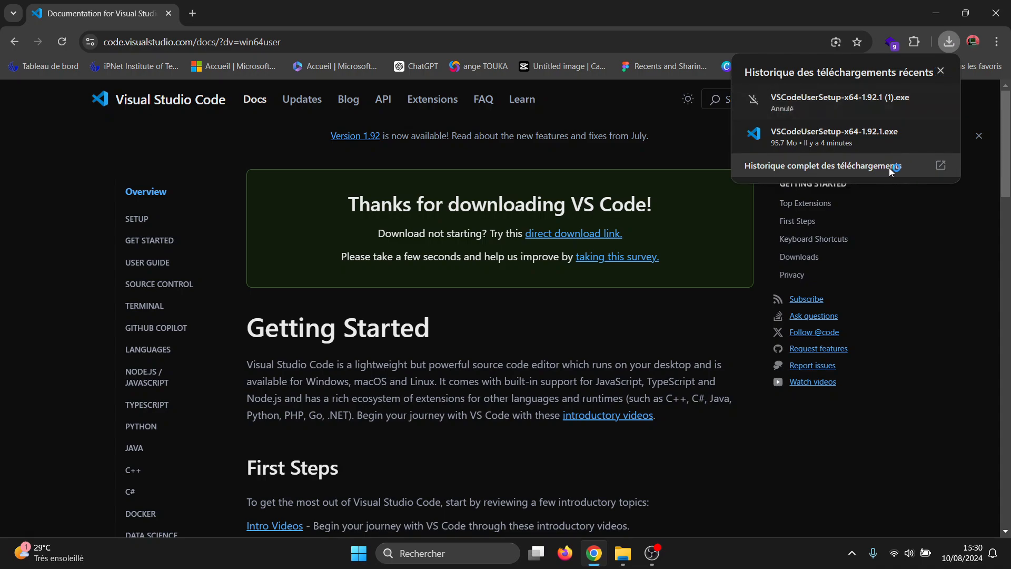
Run the already downloaded VSCodeUserSetup-x64-1.92.1.exe and accept the licence agreement in its setup wizard.
click(854, 141)
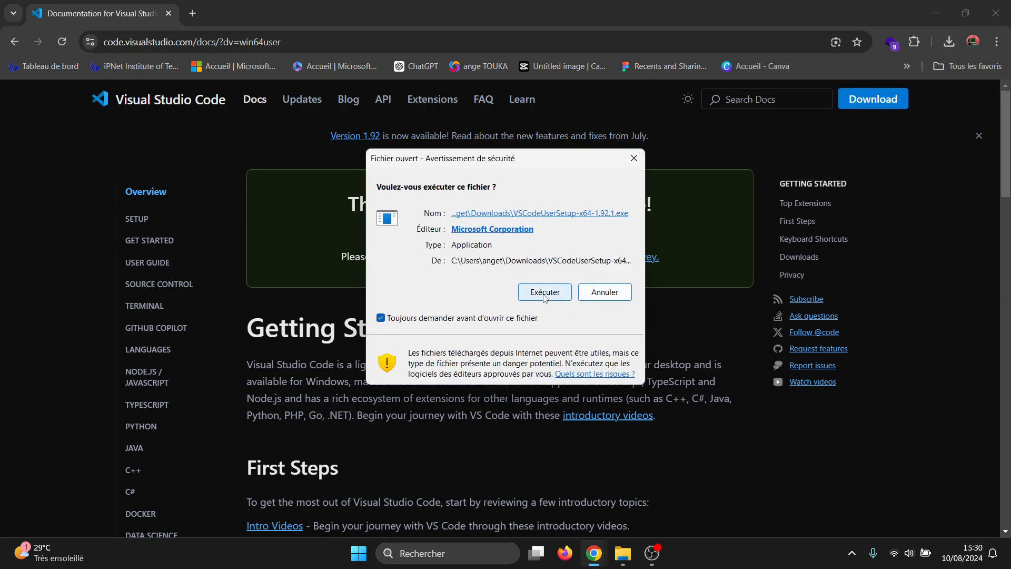
click(546, 296)
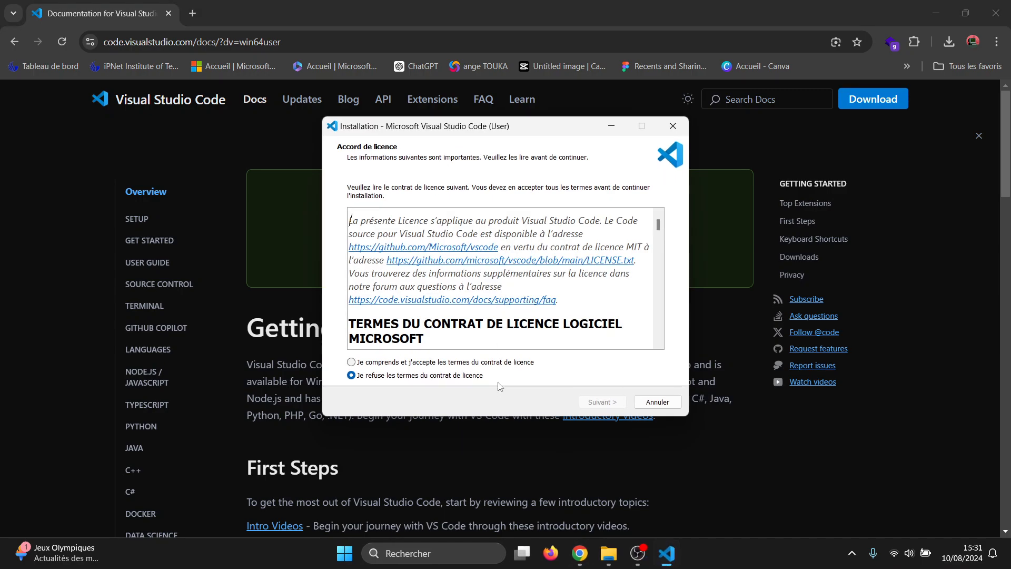
click(414, 363)
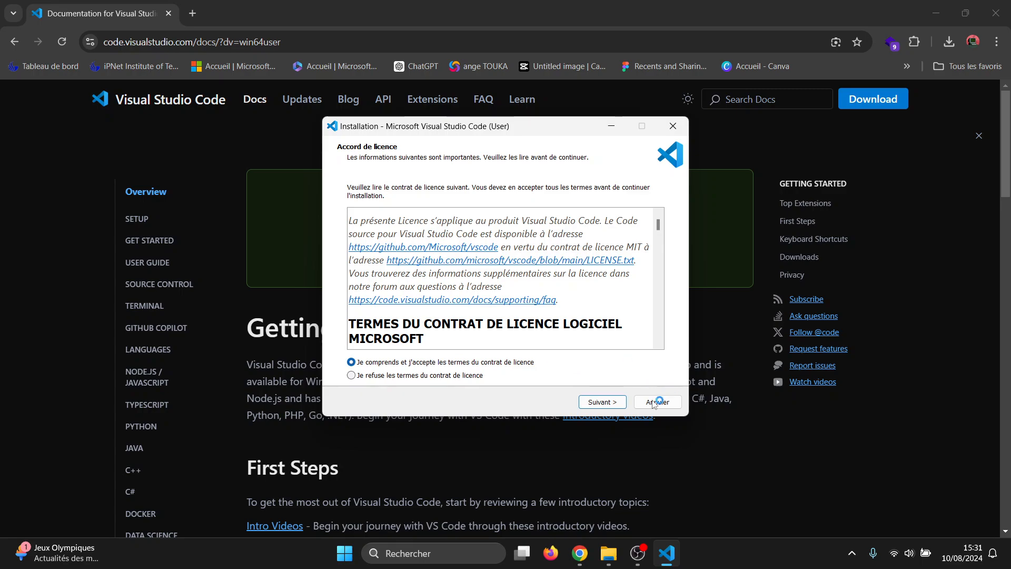
click(602, 402)
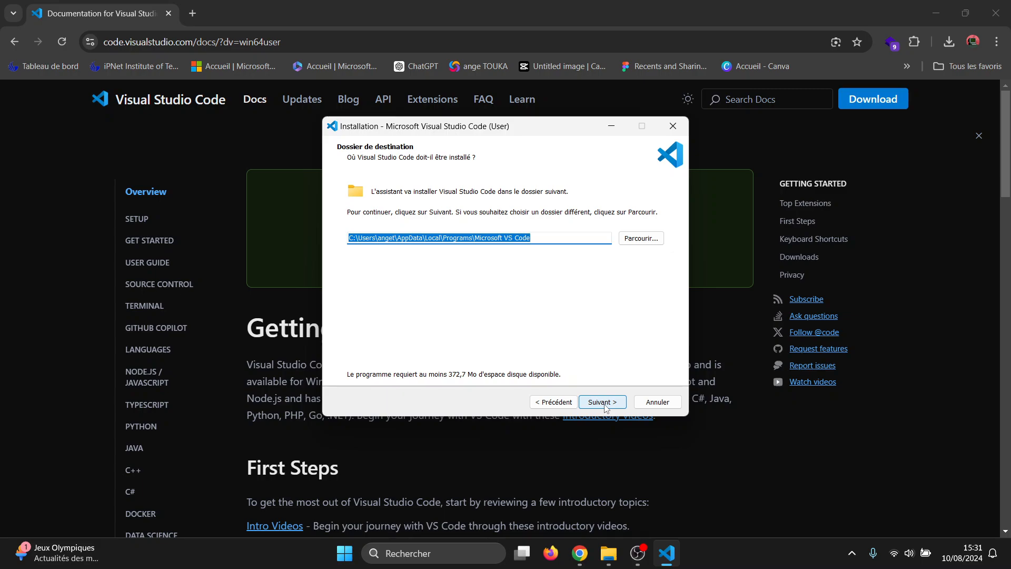
Keep the default destination folder, agree to install into the existing folder, and continue to the additional tasks.
click(565, 235)
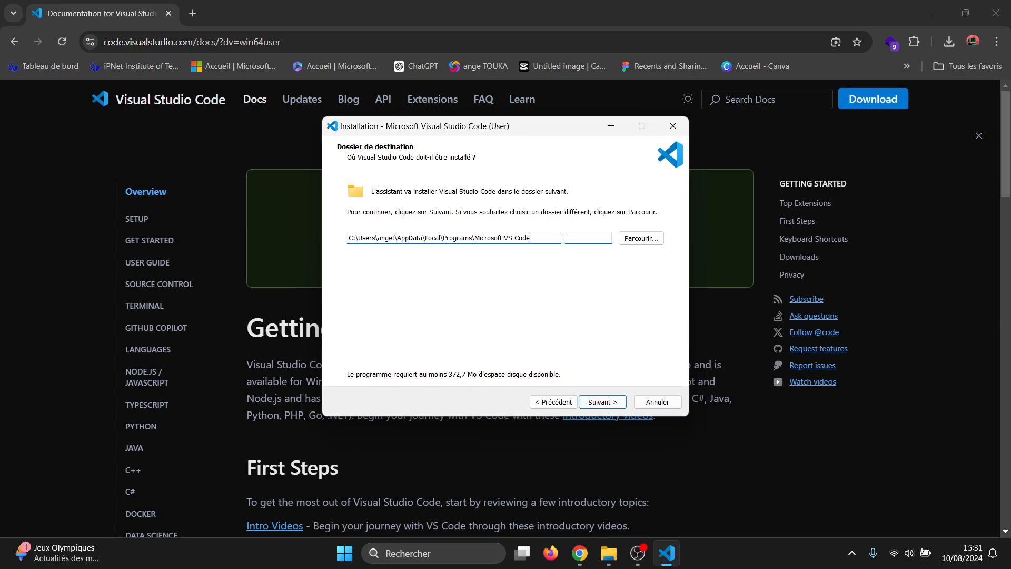
click(604, 402)
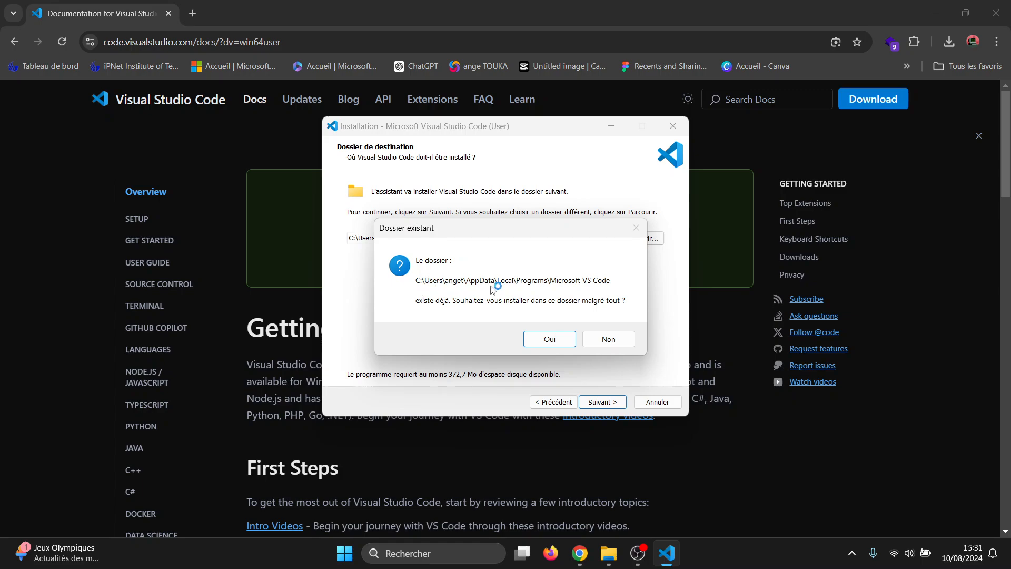
click(548, 340)
click(602, 402)
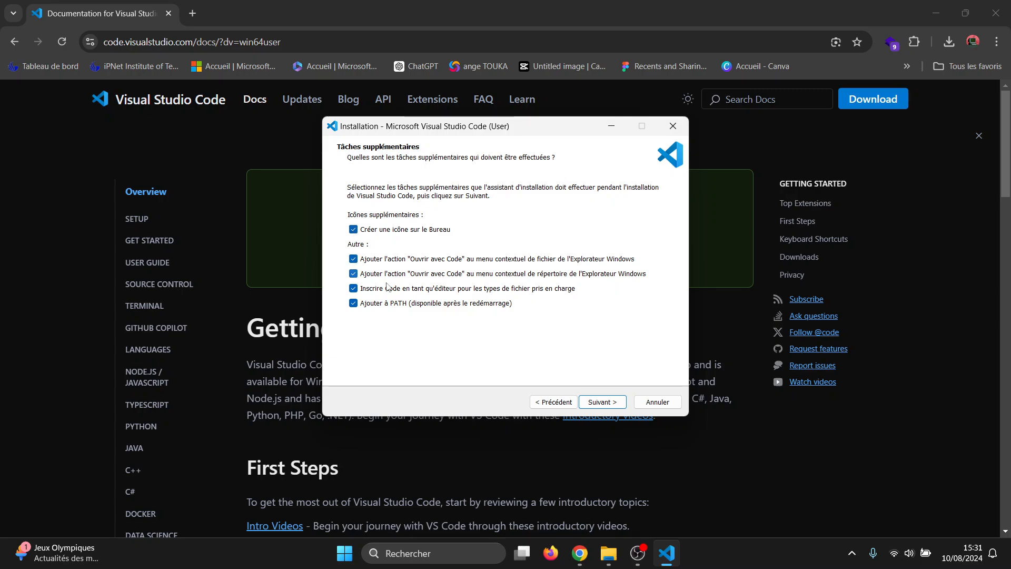
Install Visual Studio Code with all additional tasks enabled, then finish the wizard with the option to launch the editor.
click(604, 404)
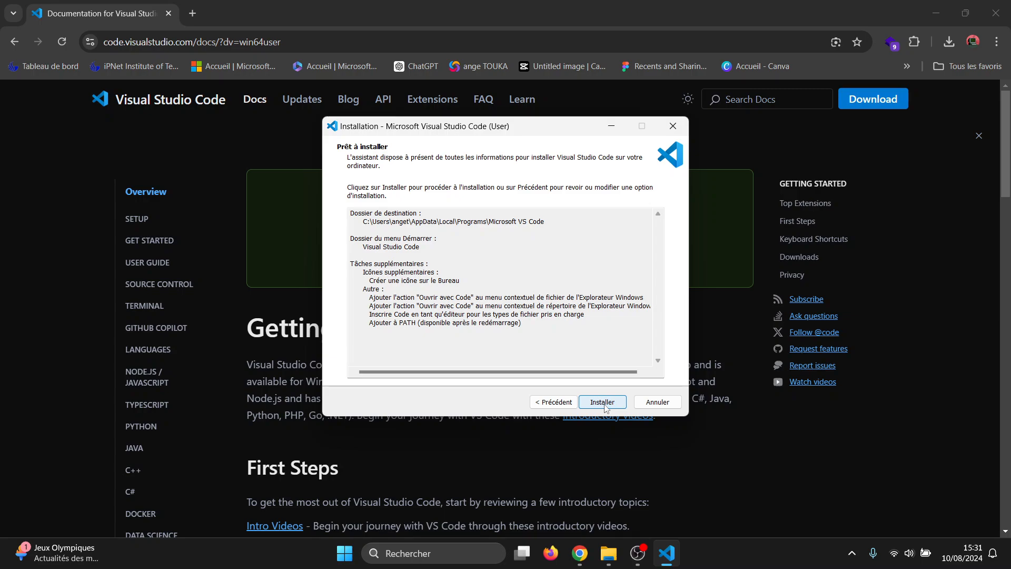
click(606, 404)
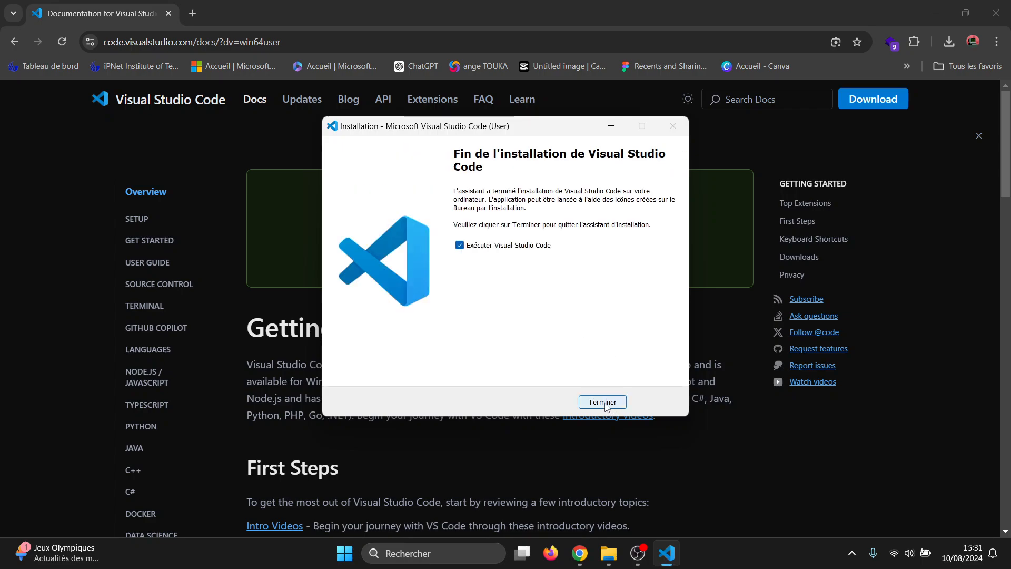
click(605, 403)
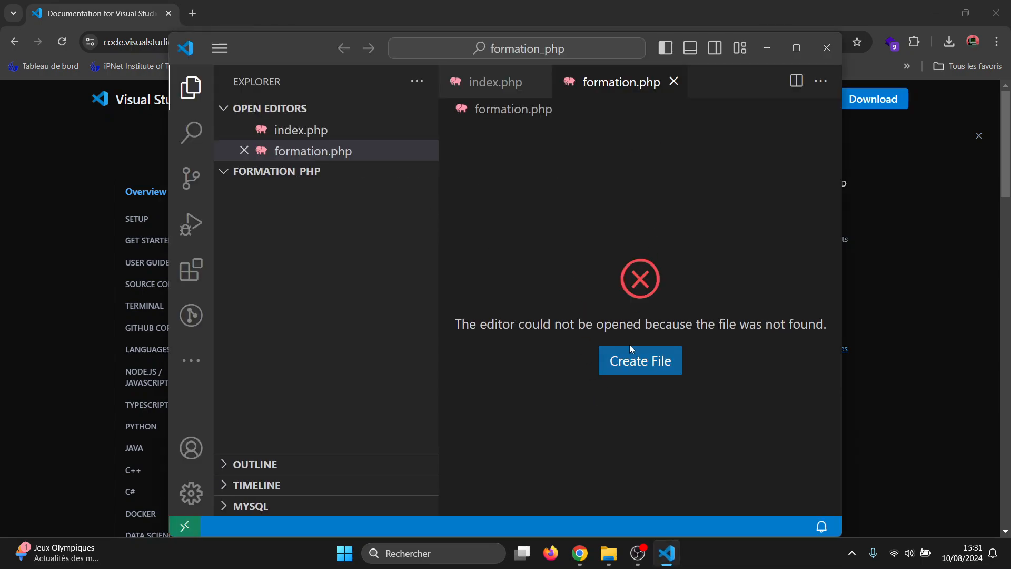
Maximize the Visual Studio Code window and close the index.php and formation.php editors.
click(796, 48)
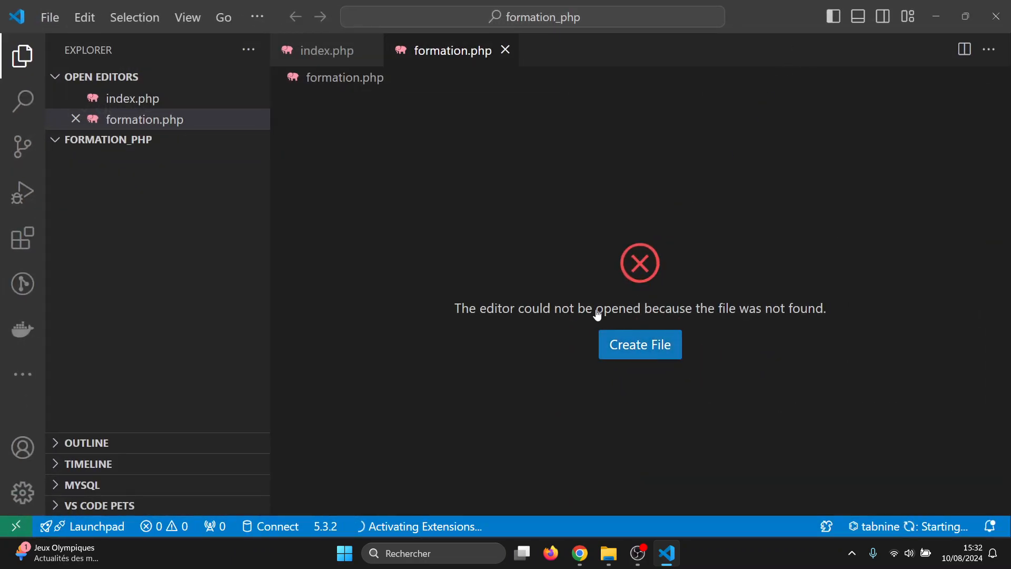
click(370, 50)
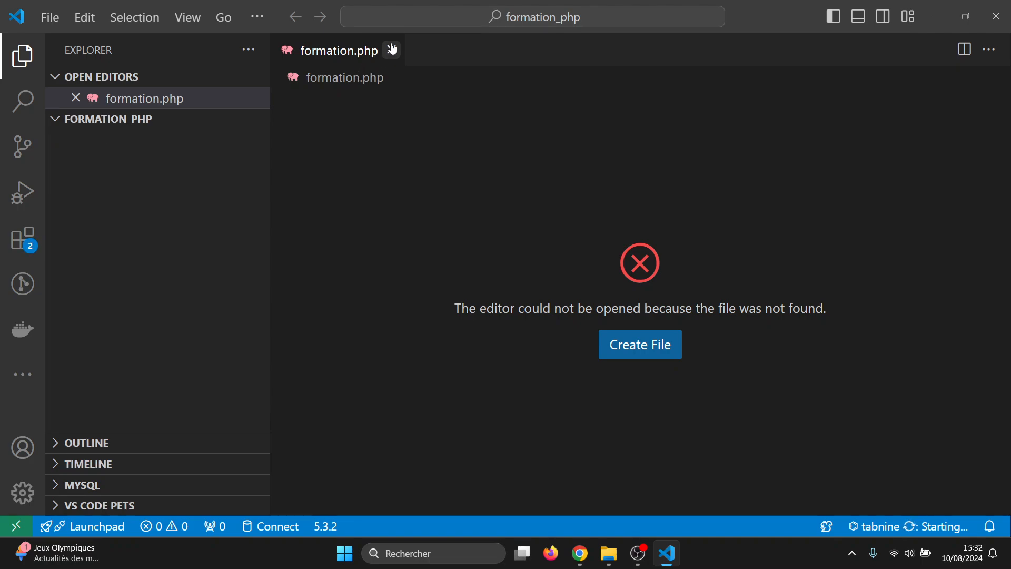
click(390, 50)
click(159, 154)
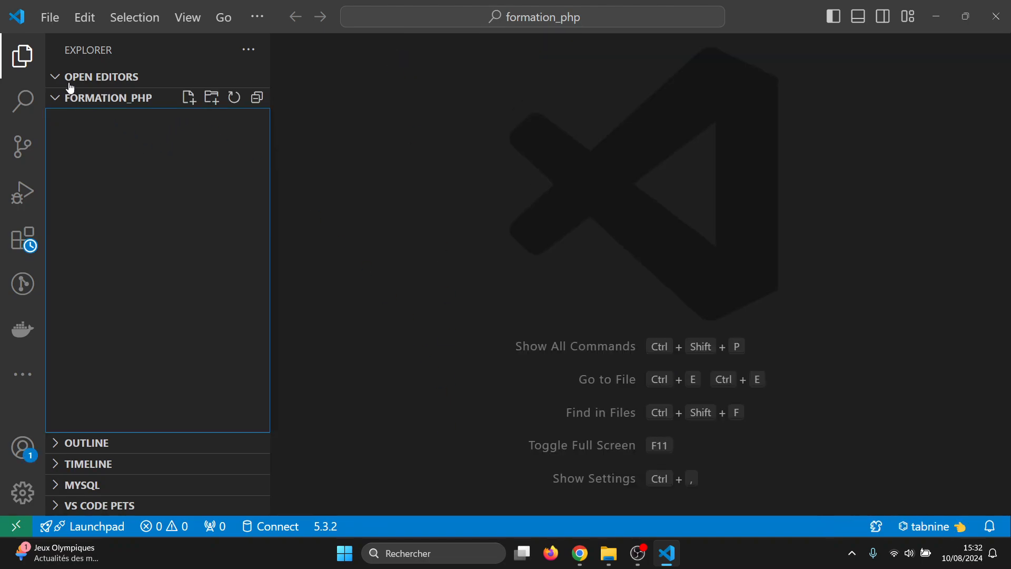
Search the extensions for "php", narrow the search to "php inte", and view the PHP Intelephense details and the DEVSENSE PHP summary.
click(21, 241)
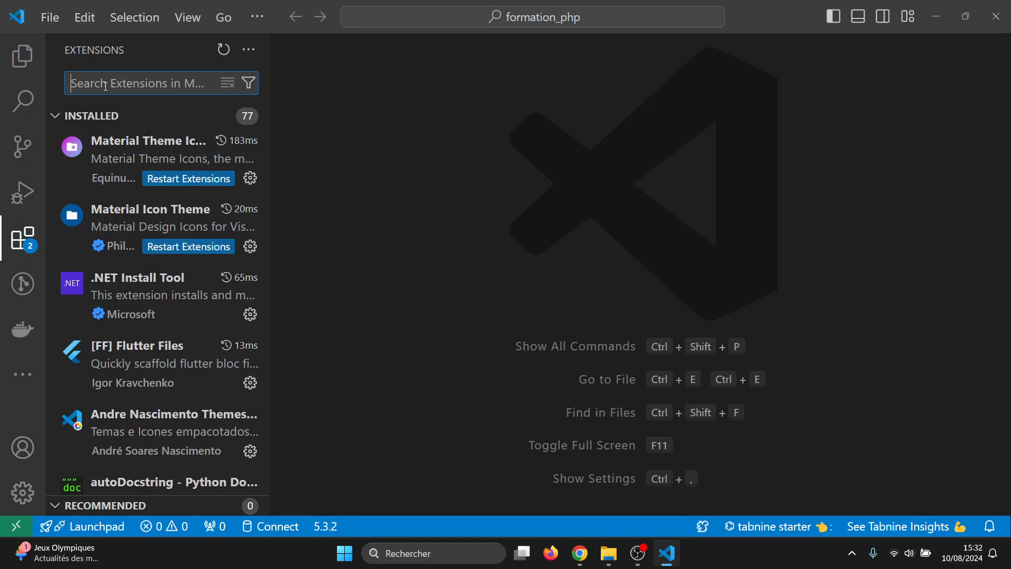
text(php)
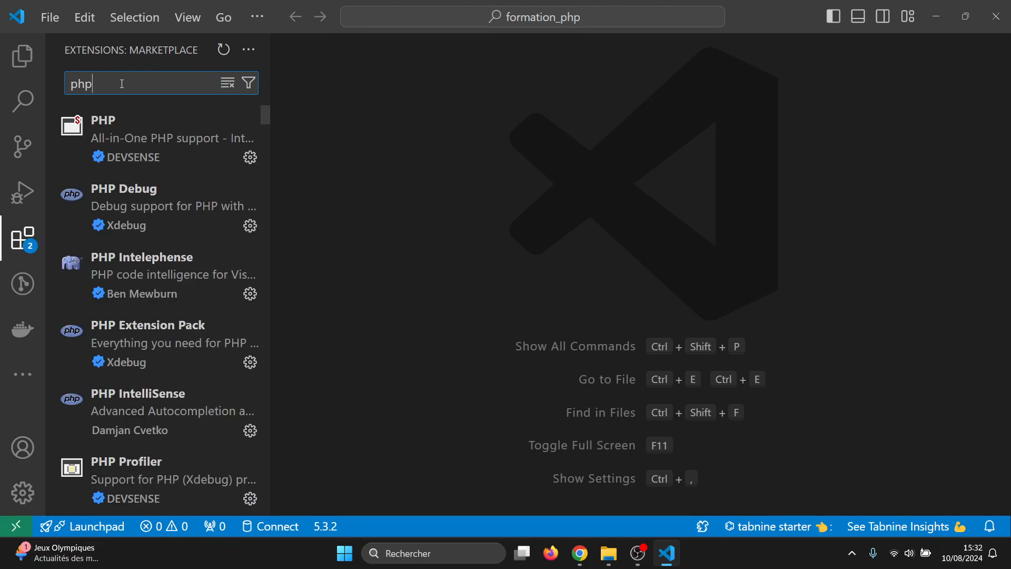
mouse_move(172, 291)
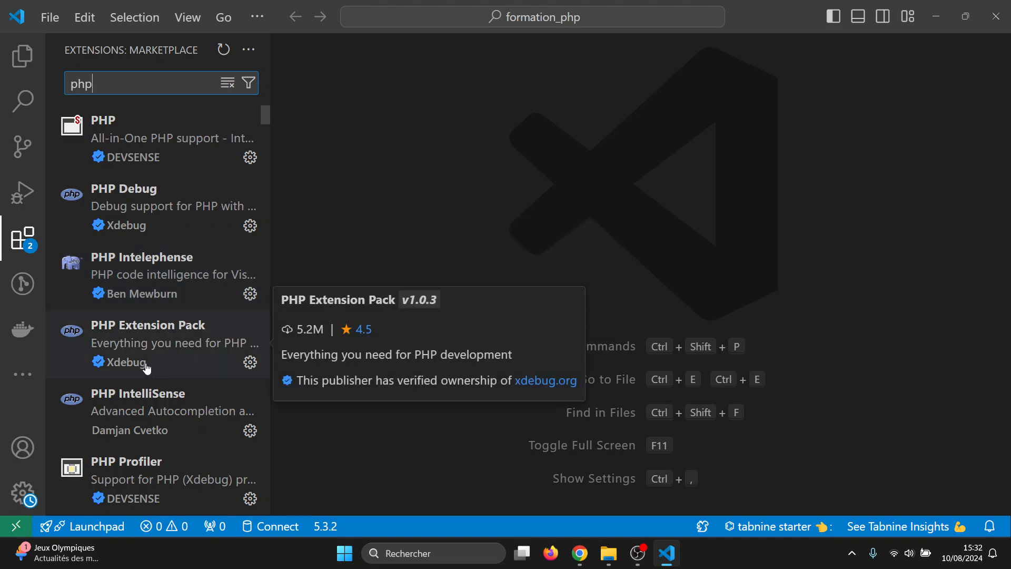
scroll(154, 273, down, 1)
mouse_move(153, 273)
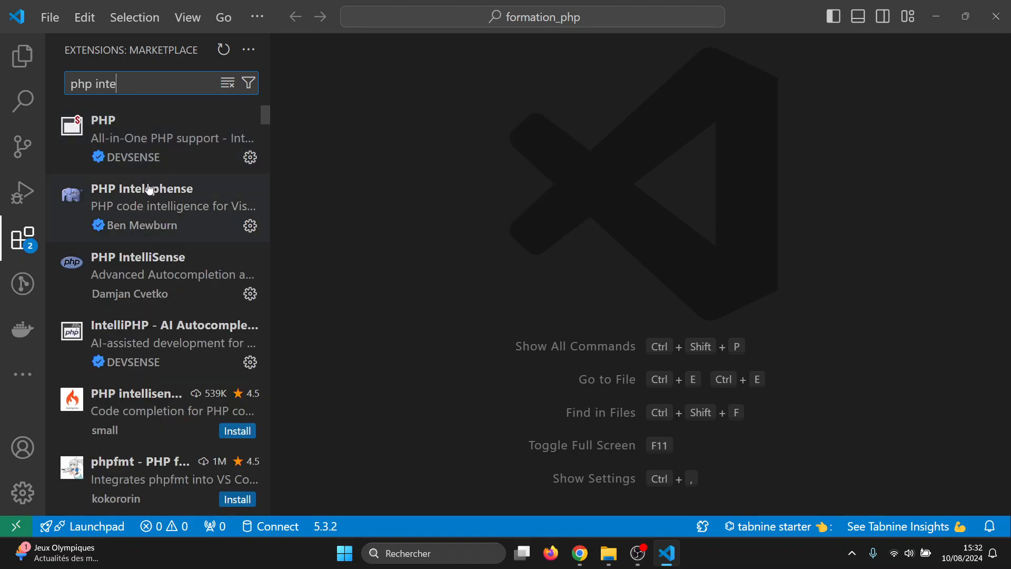
mouse_move(150, 202)
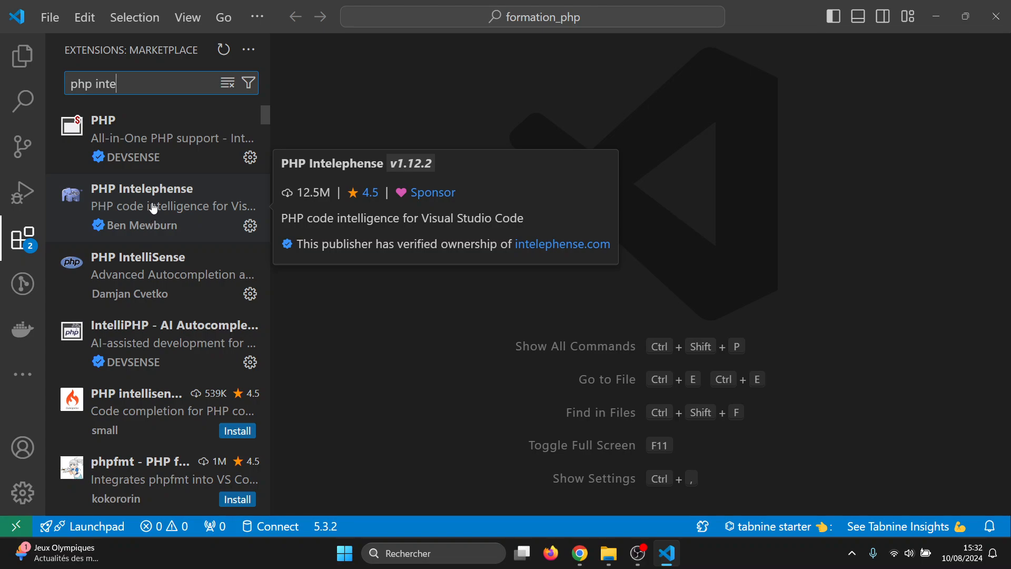
click(158, 208)
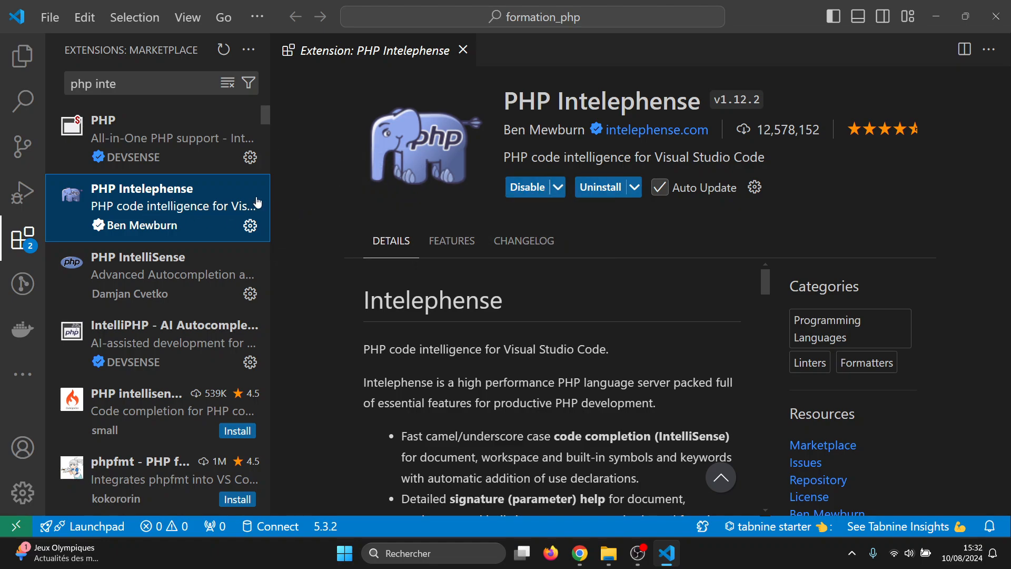
mouse_move(160, 158)
mouse_move(179, 141)
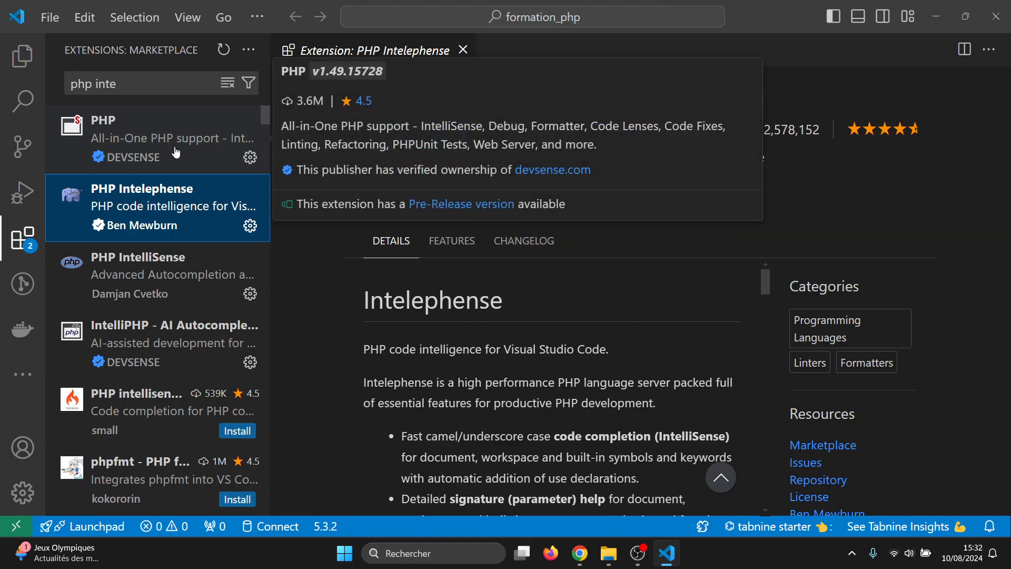
mouse_move(235, 208)
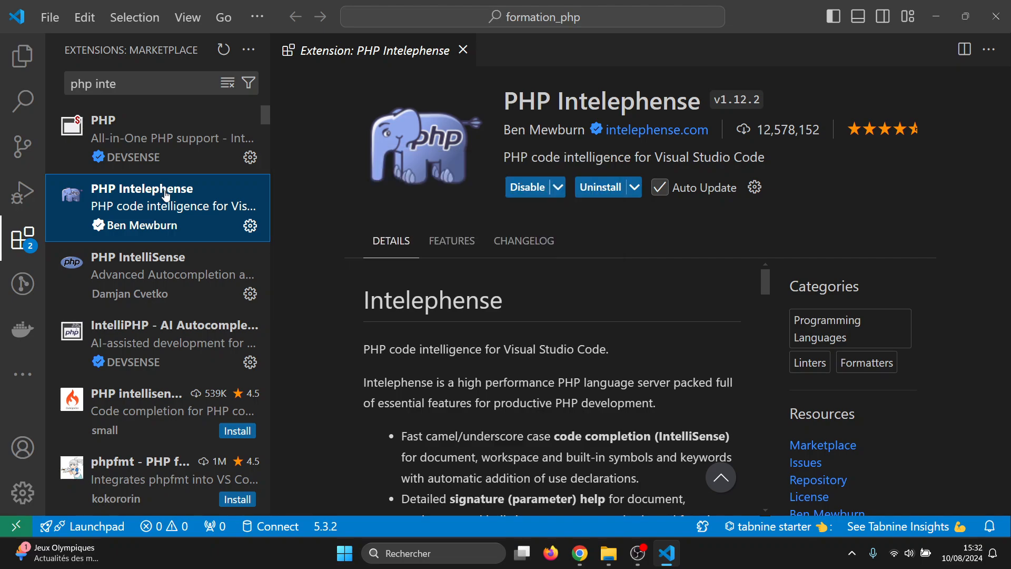
Switch to Chrome, search Google for "wamp server" in a new tab, and open the Wampserver - Files and addons site.
click(942, 14)
click(942, 14)
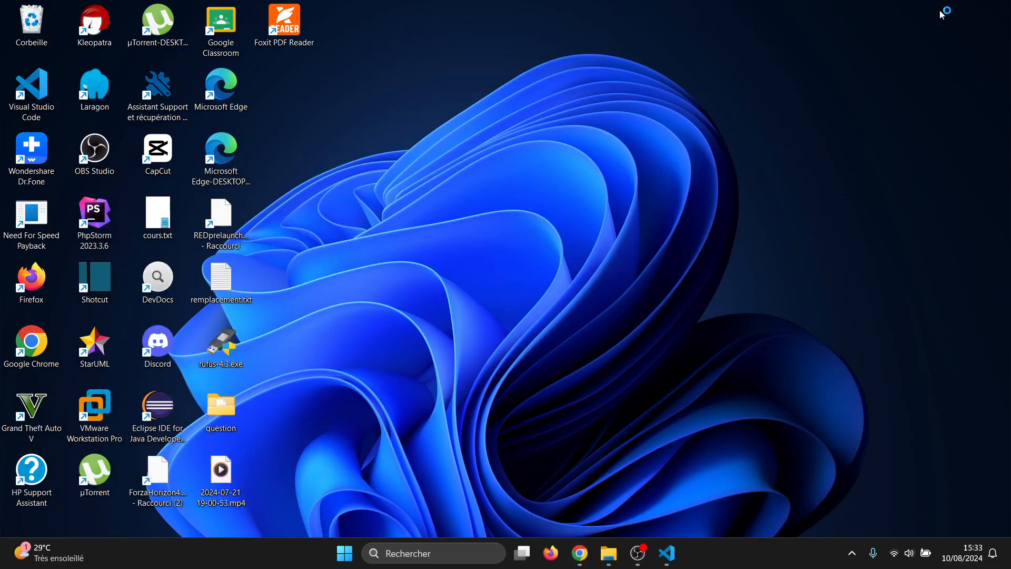
click(580, 553)
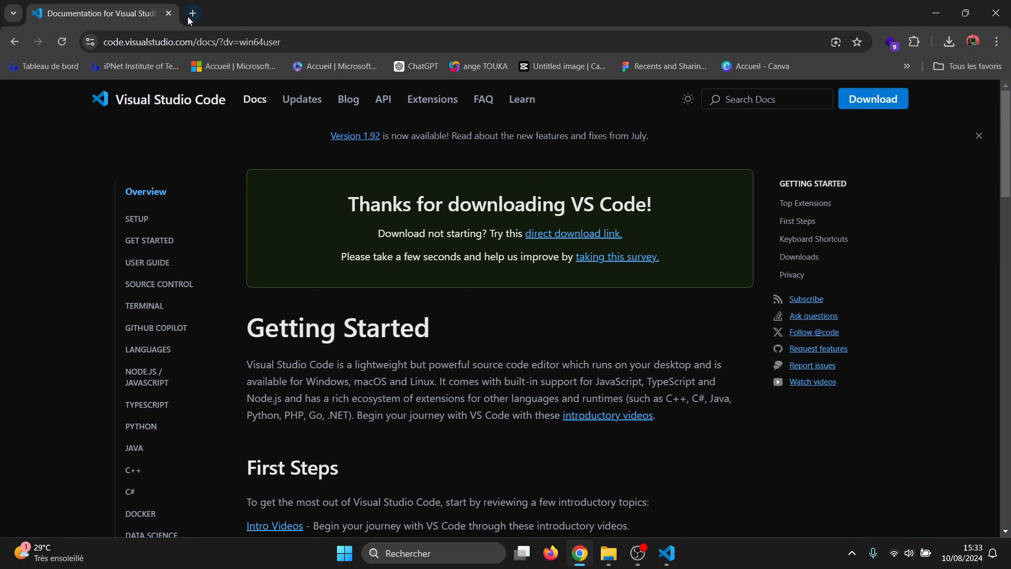
click(192, 13)
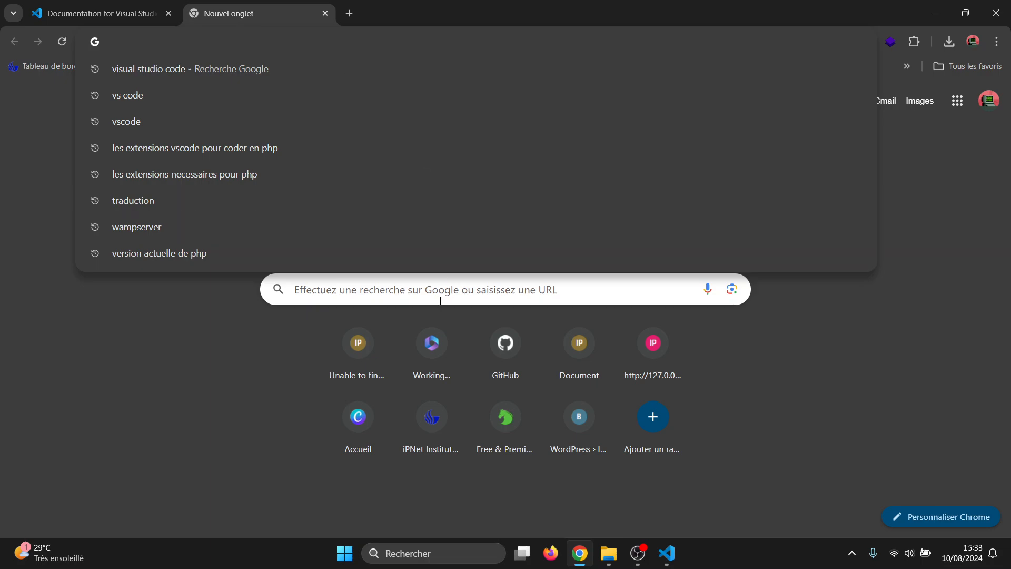
click(416, 289)
text(wamp)
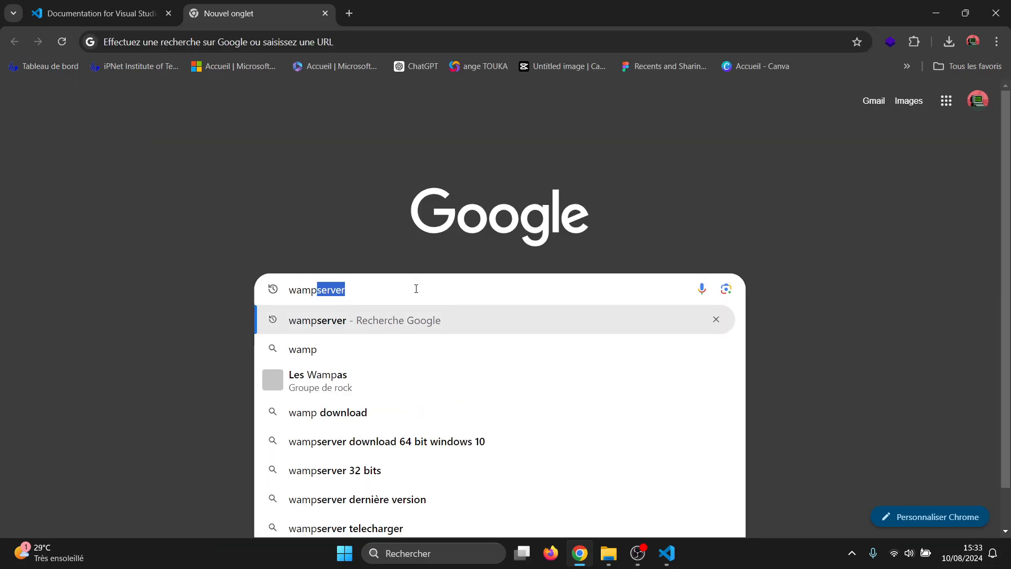
text( server)
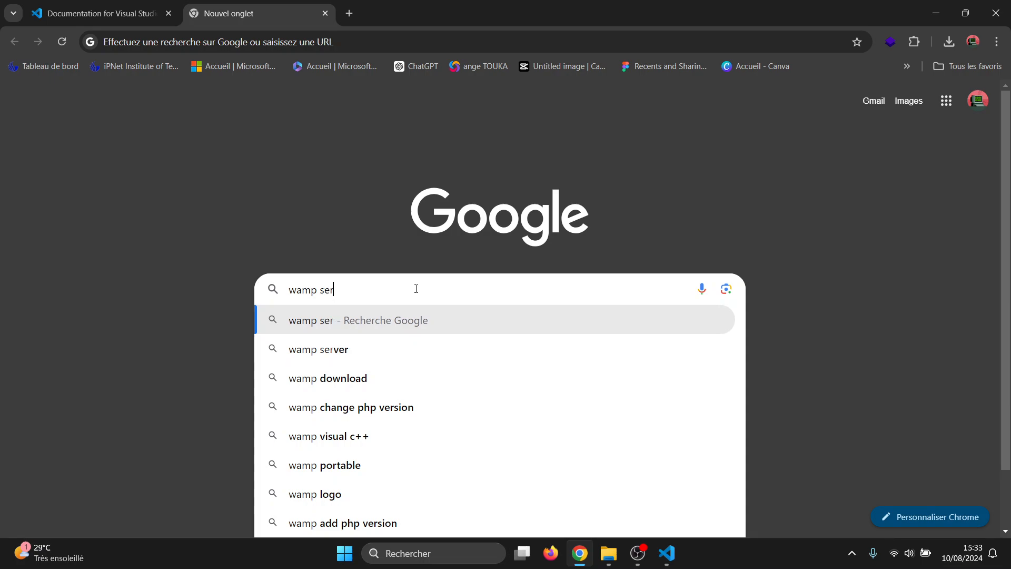
key(Return)
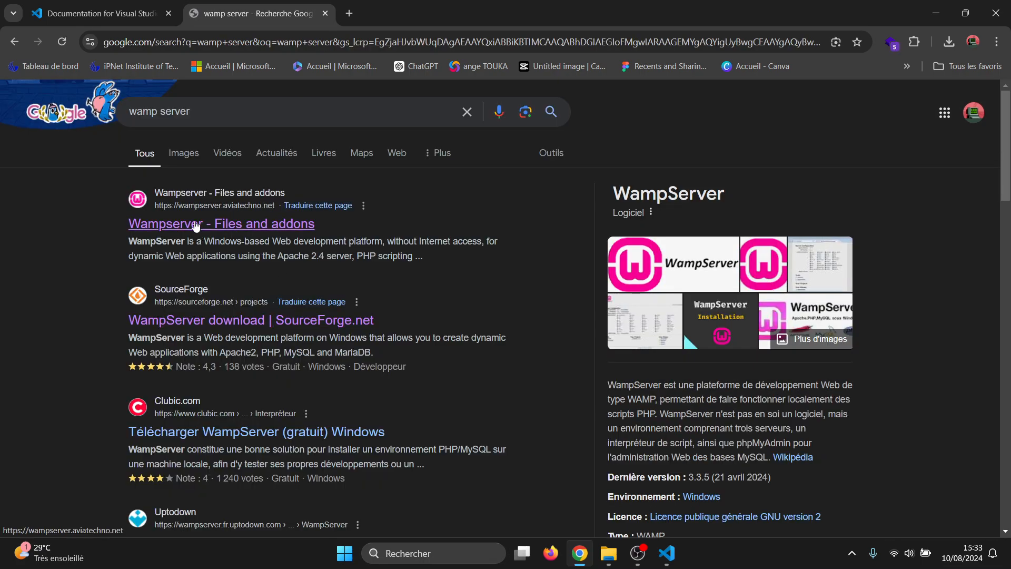
click(198, 227)
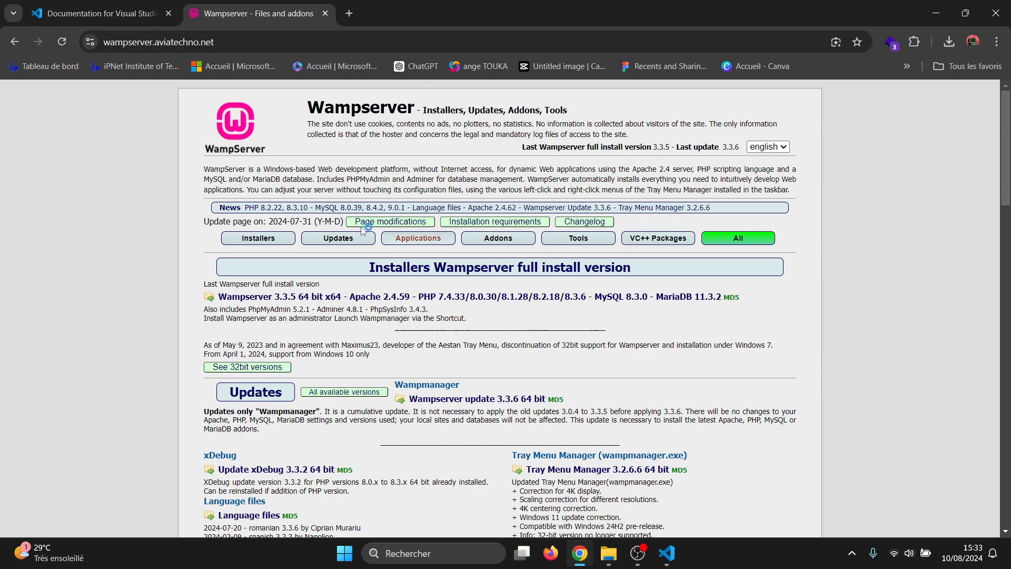
Look through the Wampserver downloads page, start downloading the Wampserver 3.3.5 64-bit full installer, and cancel that download.
scroll(521, 283, down, 10)
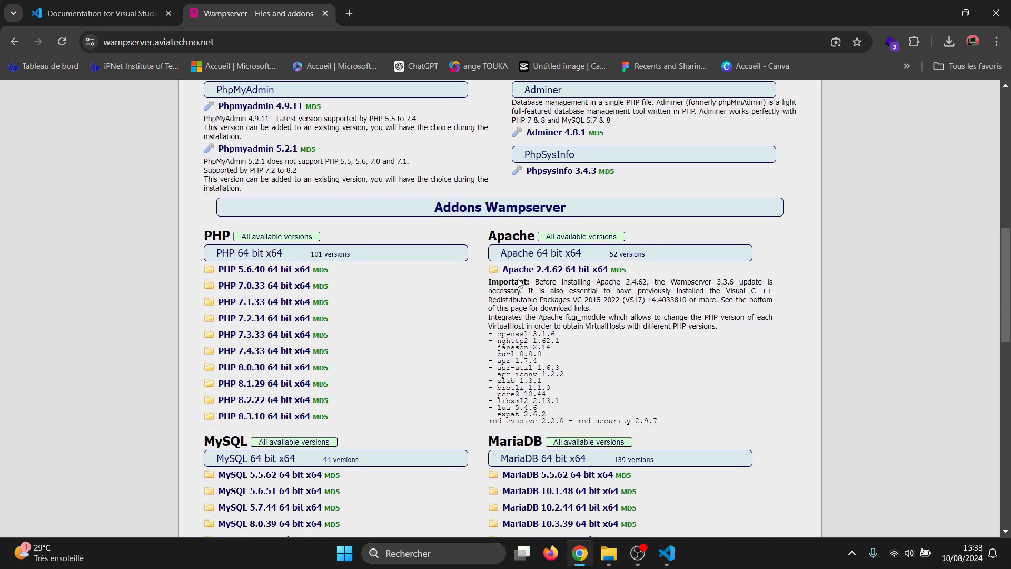
scroll(519, 283, up, 10)
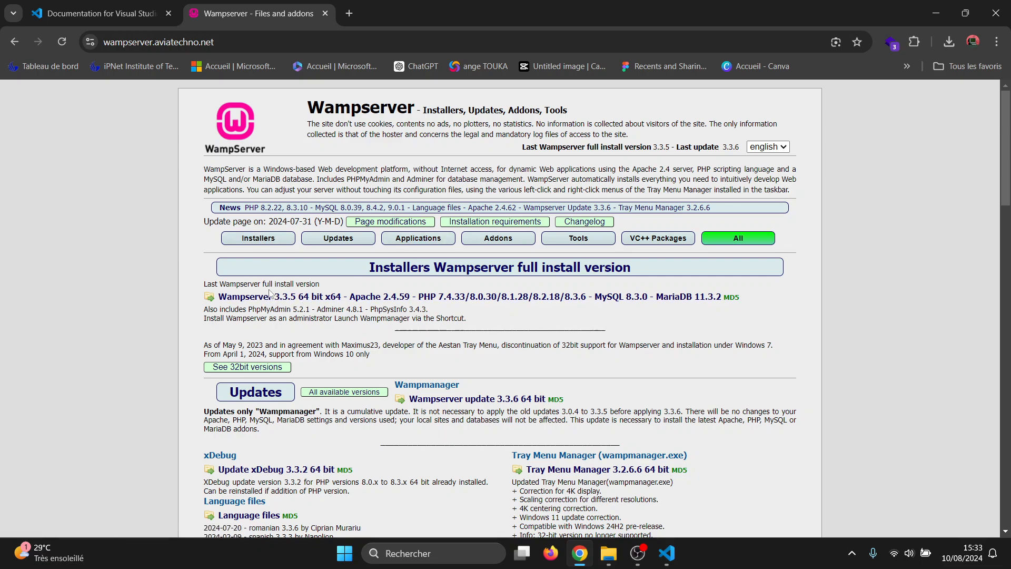
click(239, 298)
click(950, 41)
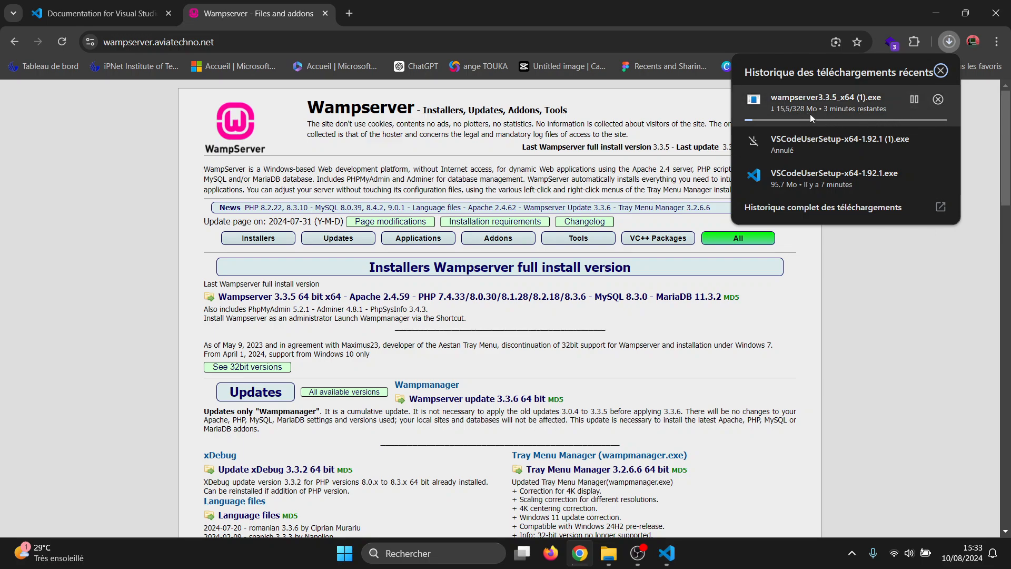
click(939, 100)
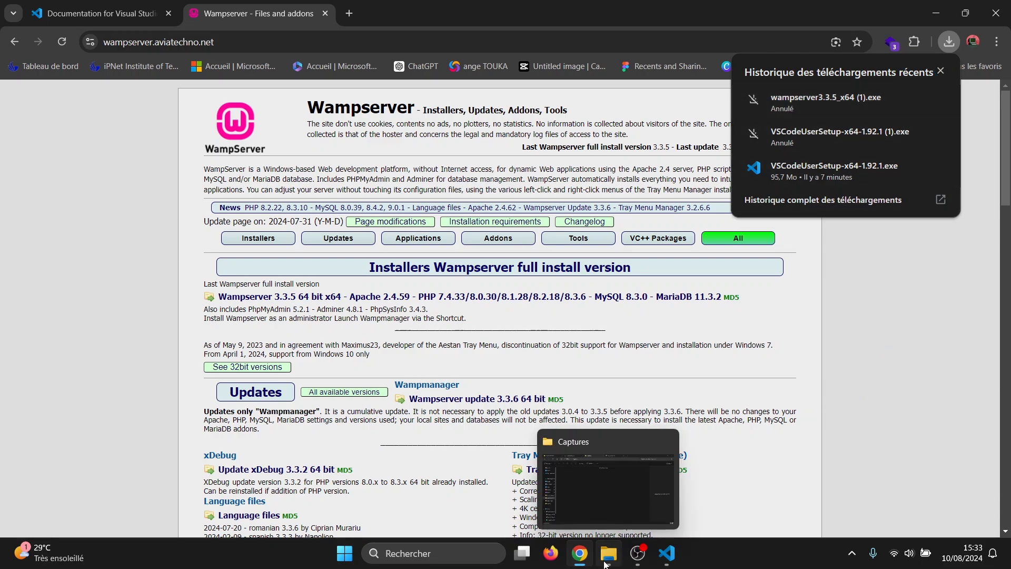
Switch to File Explorer, run wampserver3.3.5_x64.exe from the Téléchargements folder, and keep Français as the setup language.
click(607, 562)
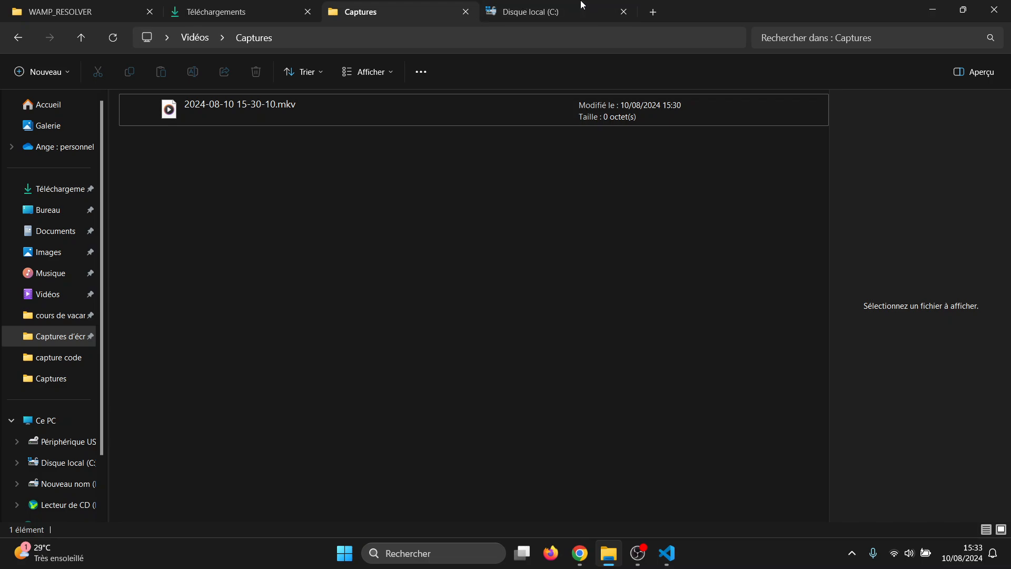
click(248, 11)
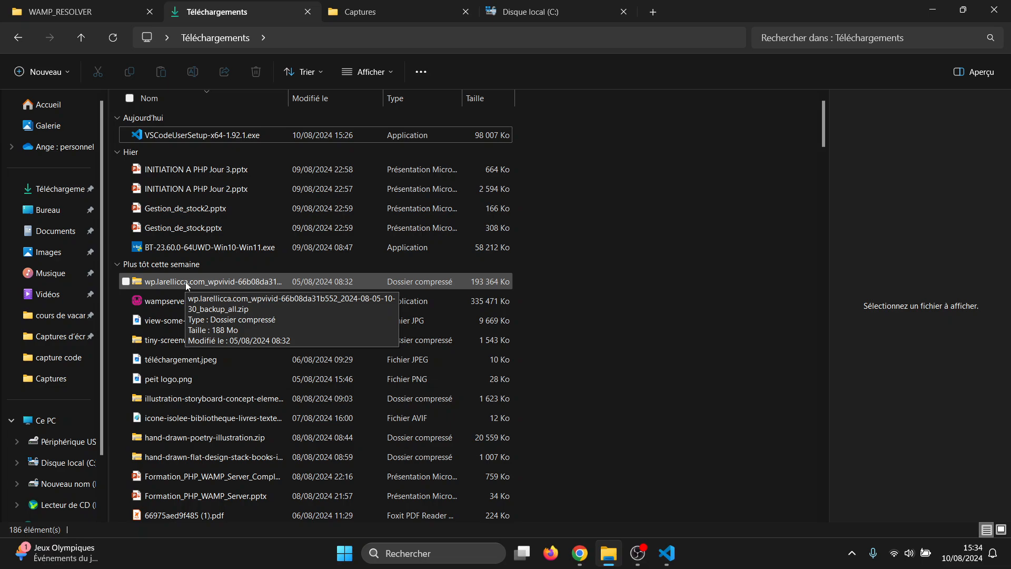
click(182, 303)
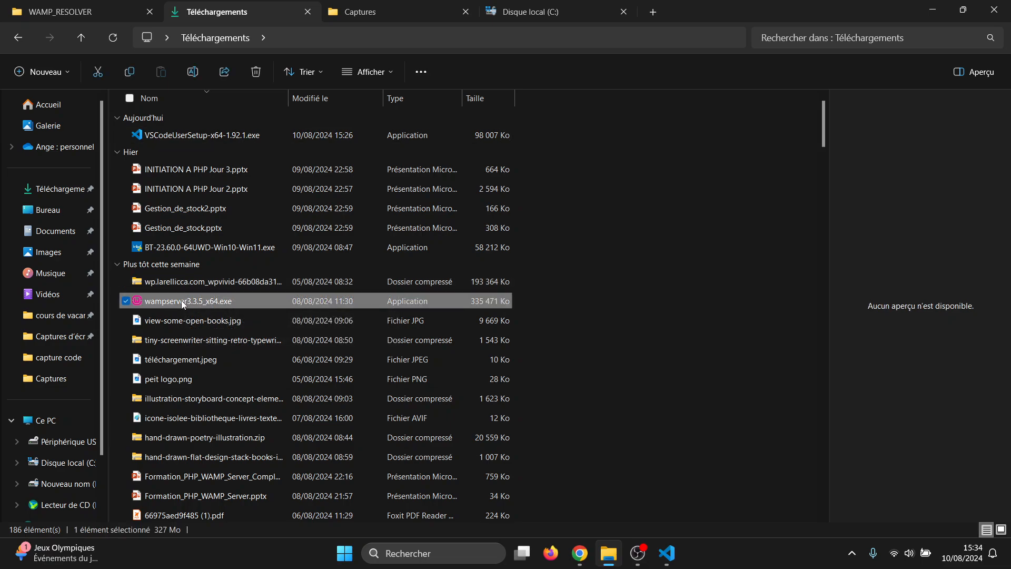
double_click(181, 301)
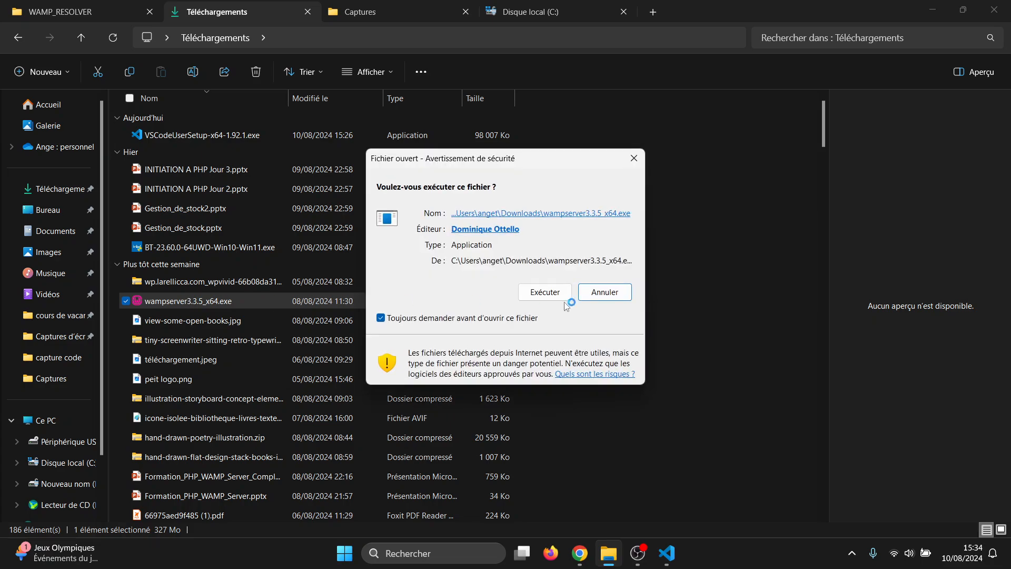
click(542, 293)
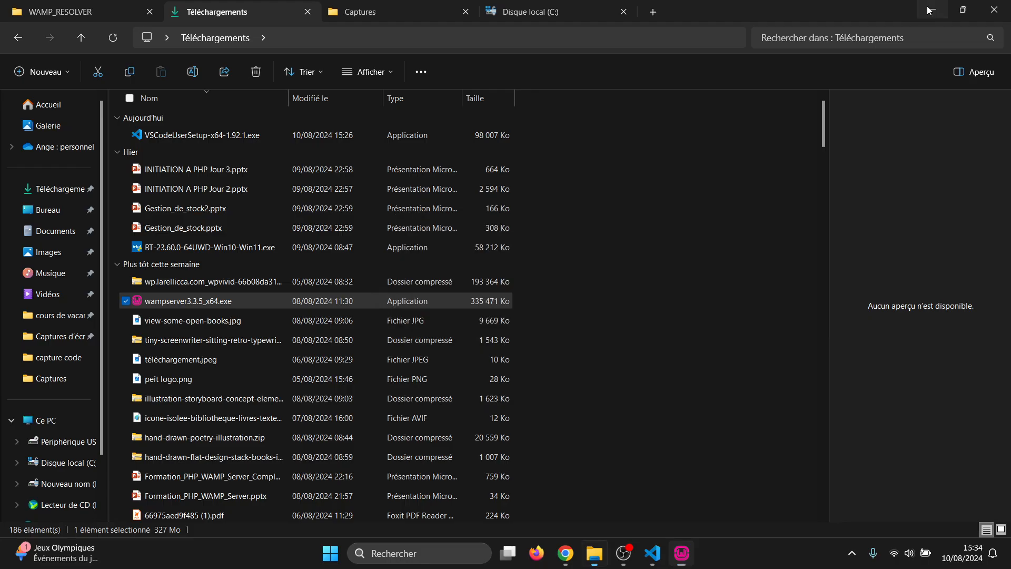
click(930, 11)
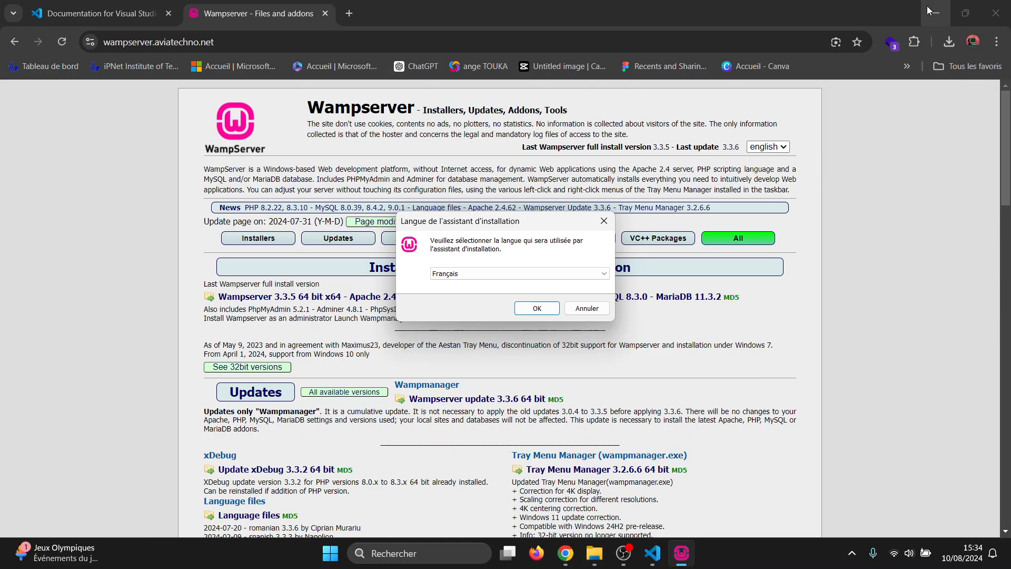
click(535, 310)
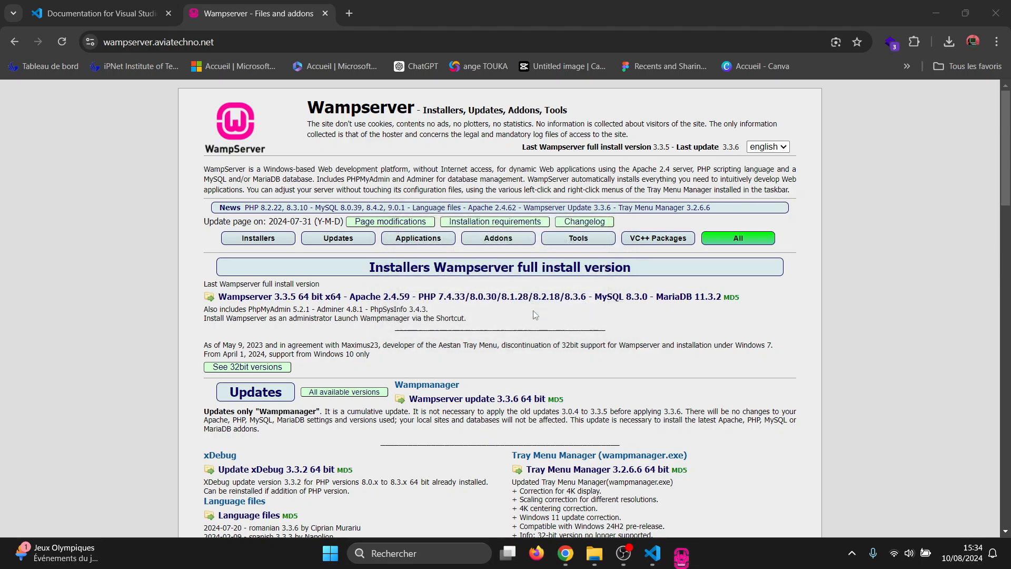
Accept the Wampserver licence agreement and try to continue past the information page about prerequisites.
click(428, 364)
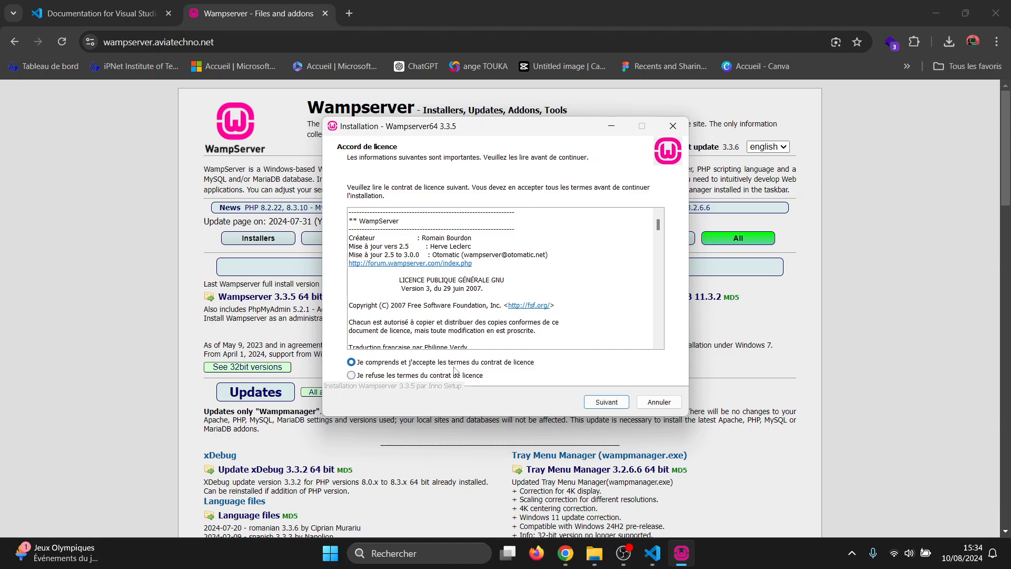
click(603, 403)
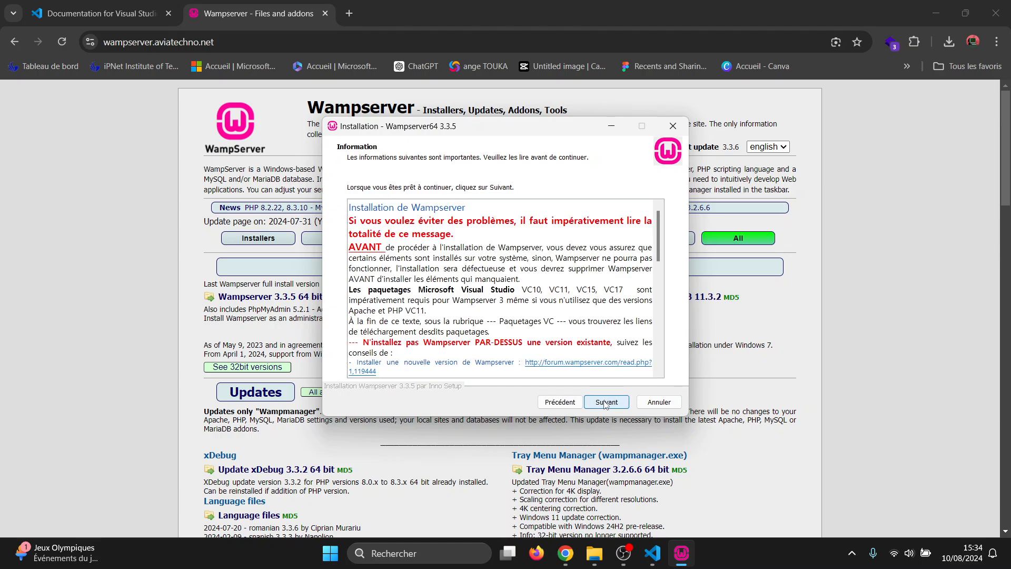
click(606, 403)
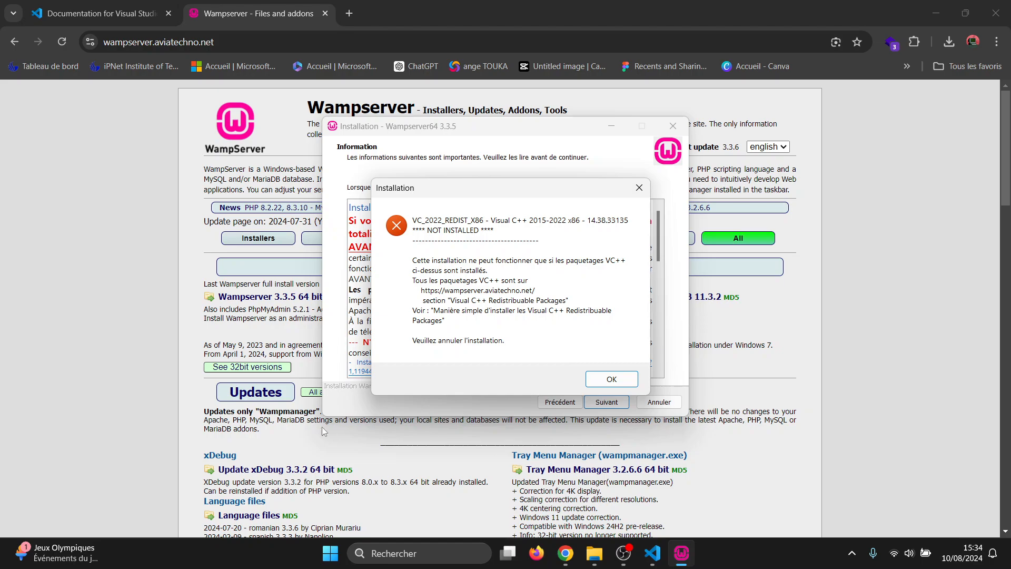
Dismiss the missing-package error and move the installer aside to view the Visual C++ Redistributable Packages on the Wampserver page.
scroll(324, 432, down, 4)
scroll(268, 404, down, 20)
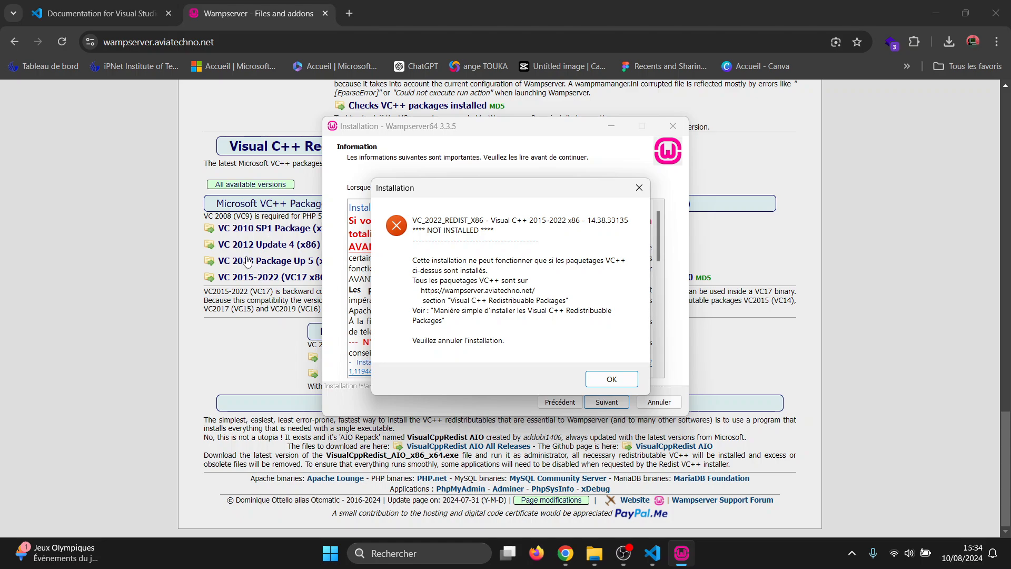
click(483, 124)
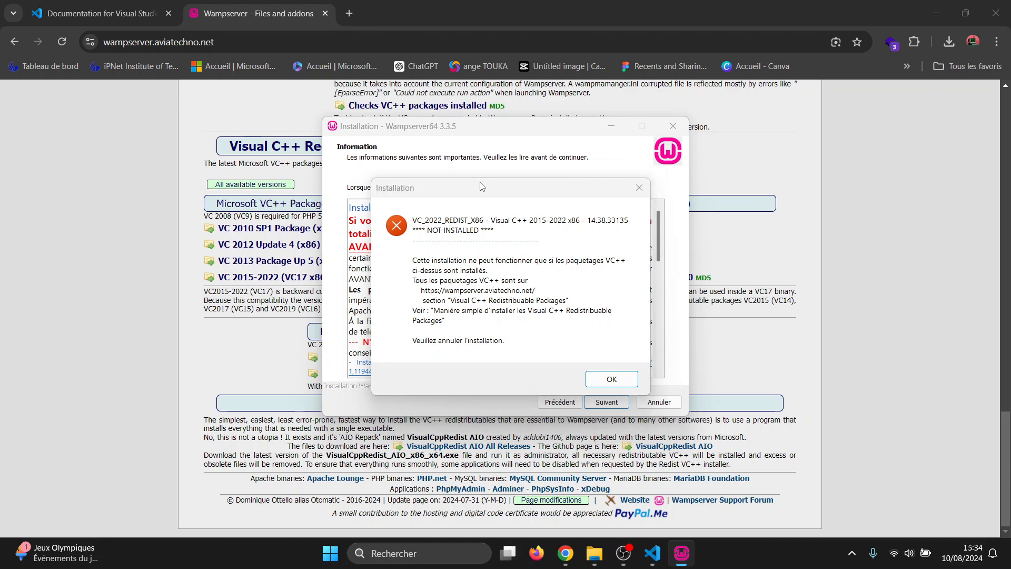
click(639, 187)
drag(556, 127, 722, 296)
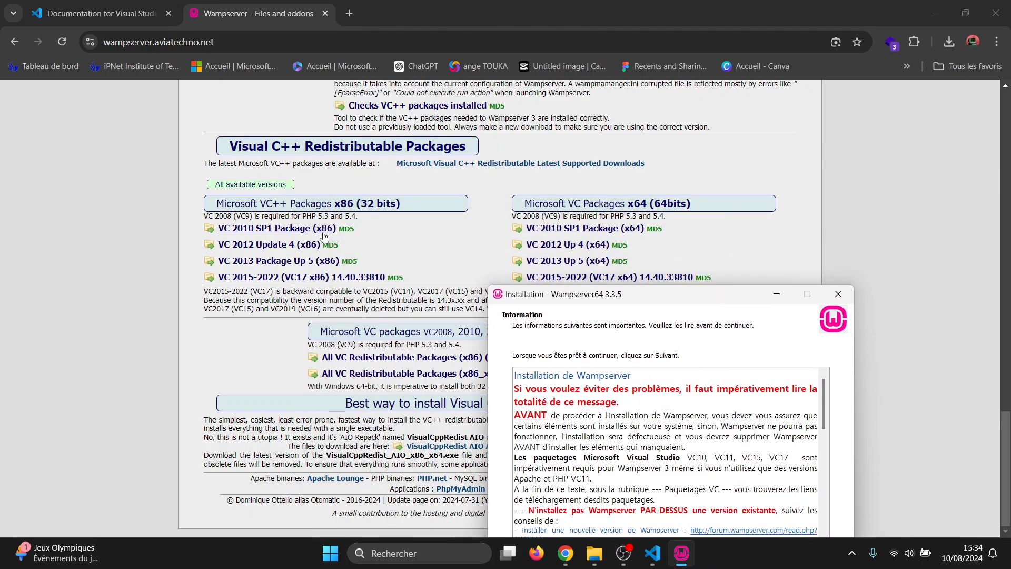
Switch to File Explorer and view the vcredist installers in the WAMP_RESOLVER folder.
click(591, 557)
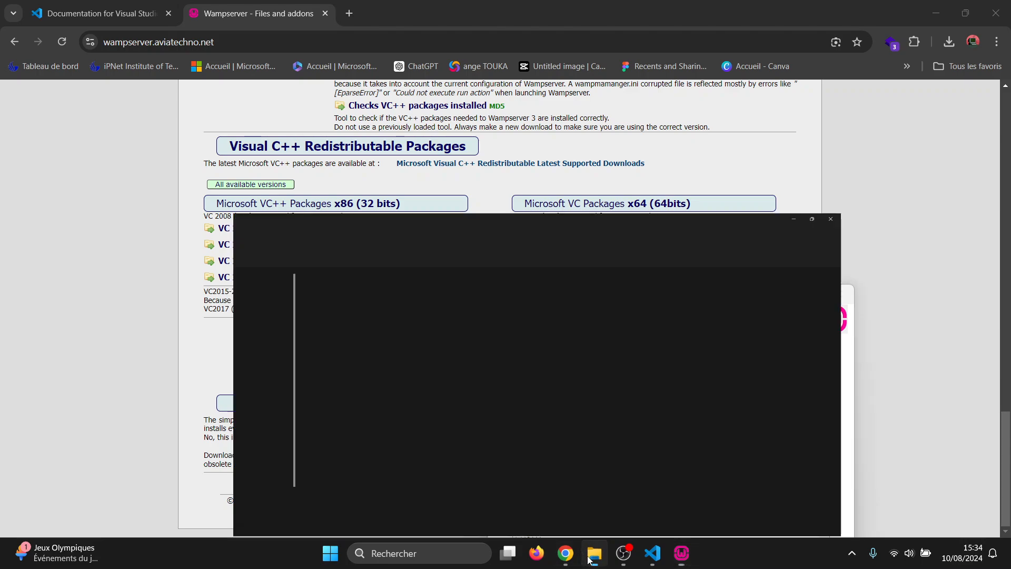
click(61, 12)
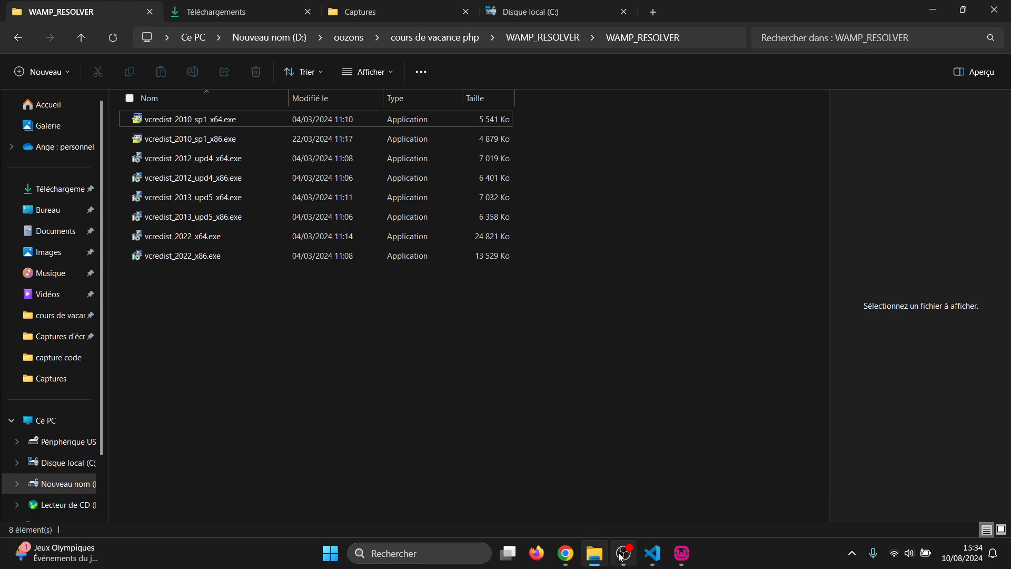
mouse_move(622, 557)
mouse_move(565, 563)
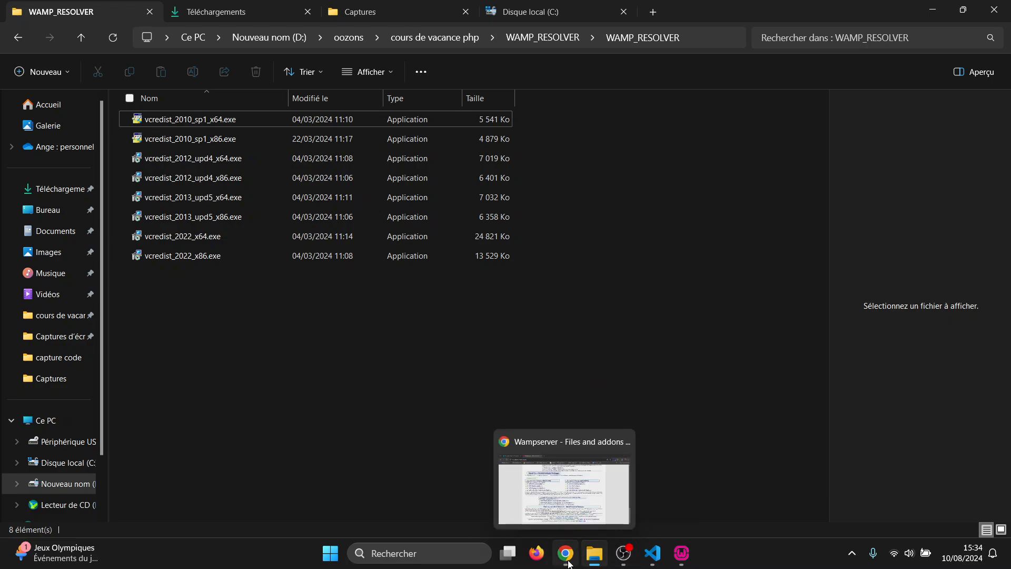
Return to the Wampserver64 installer, keep c:\wamp64 as the destination, and agree to install into the existing folder.
click(682, 553)
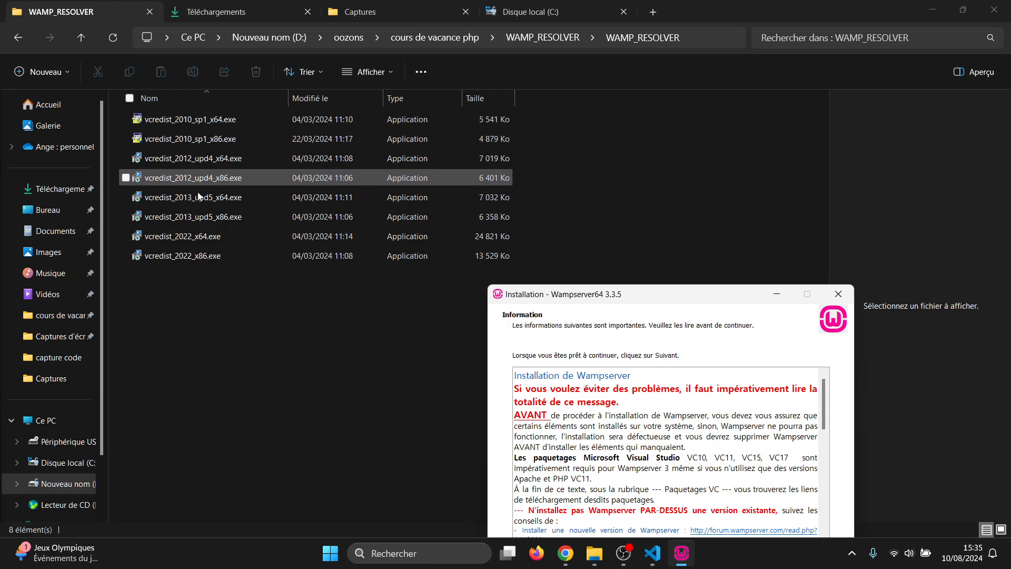
drag(627, 294, 521, 96)
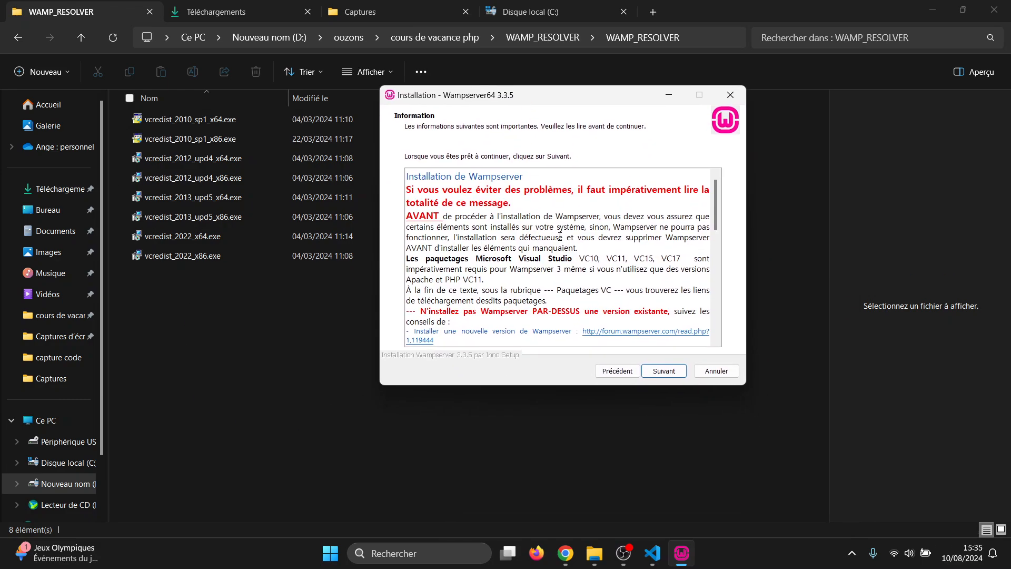
click(664, 370)
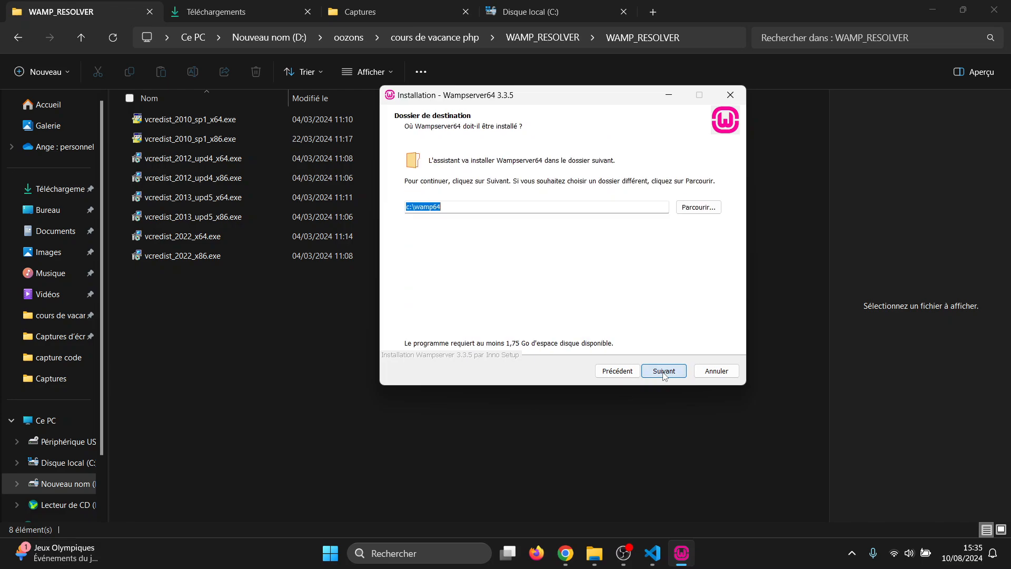
click(664, 371)
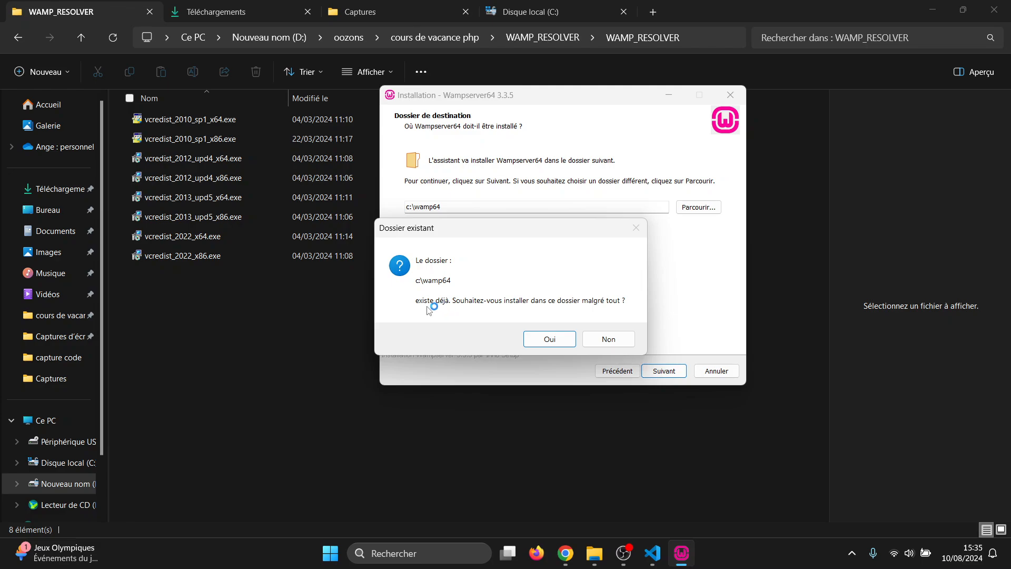
click(549, 339)
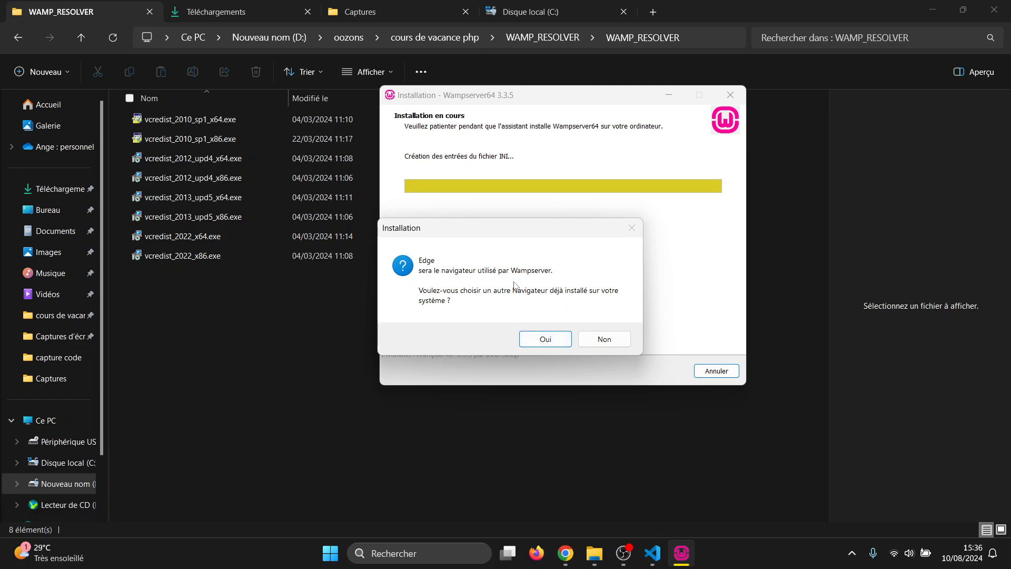
Choose msedge.exe as the browser for Wampserver, and open the text editor selection and confirm the proposed executable.
click(547, 343)
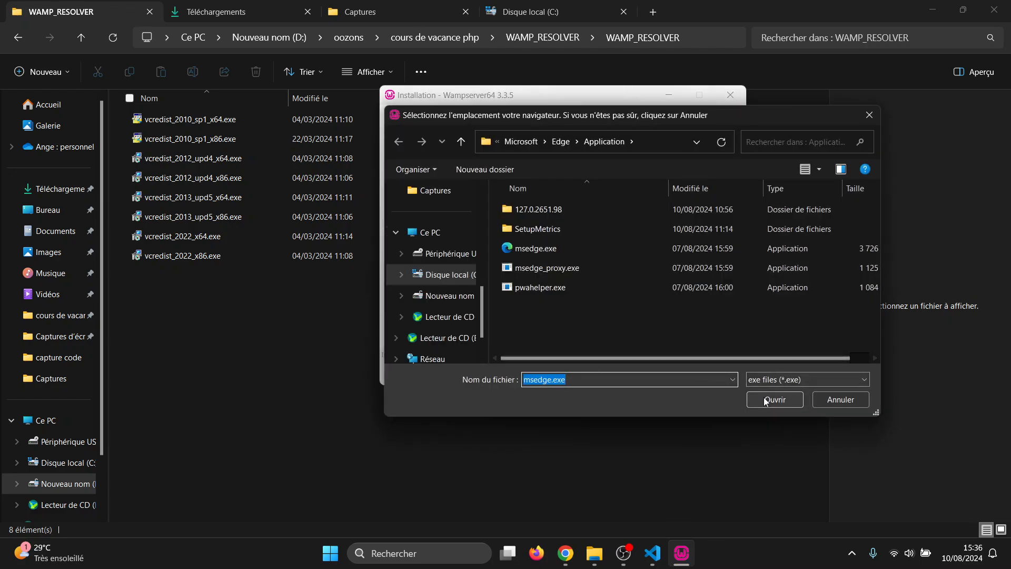
click(765, 400)
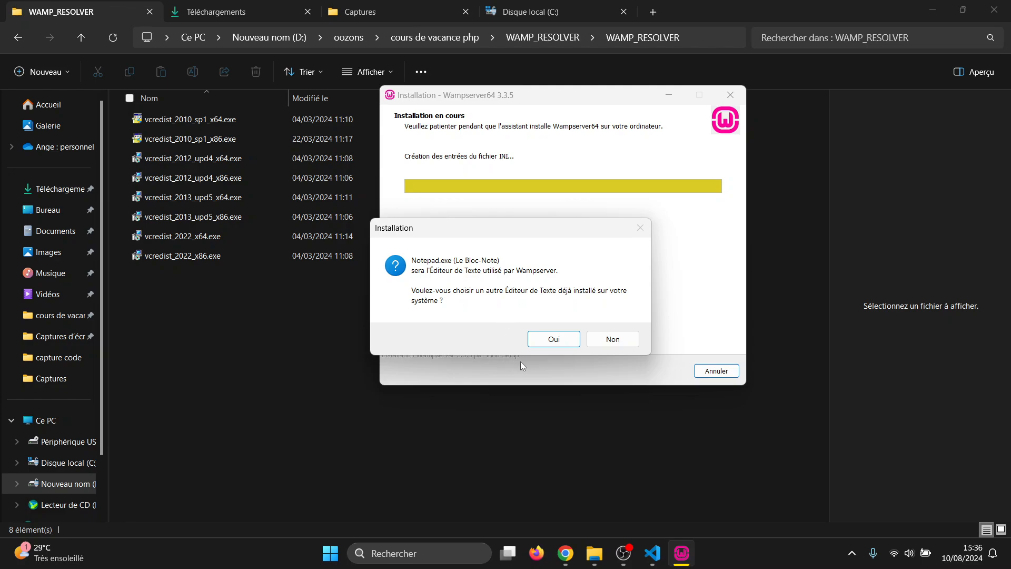
click(551, 341)
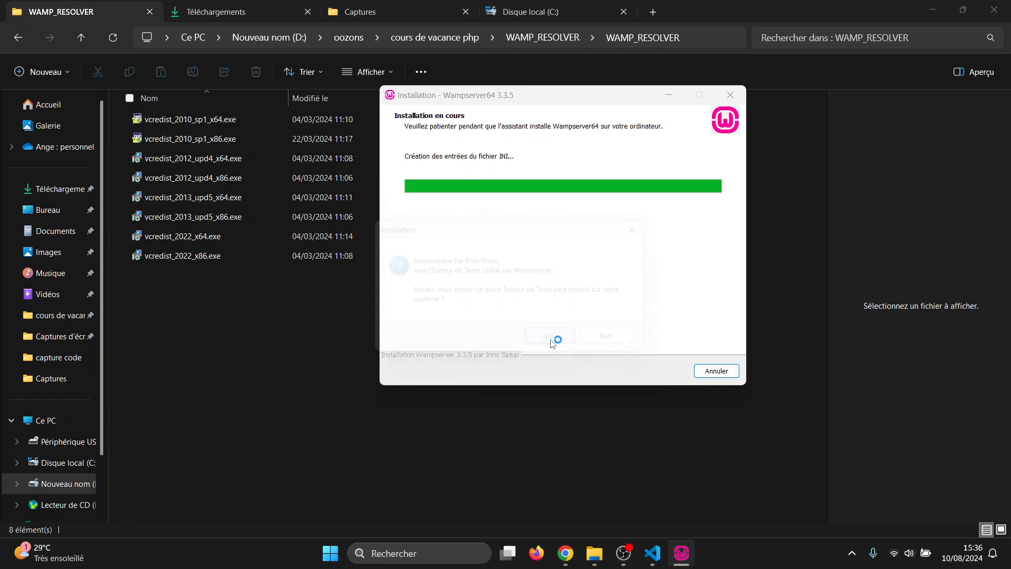
click(767, 402)
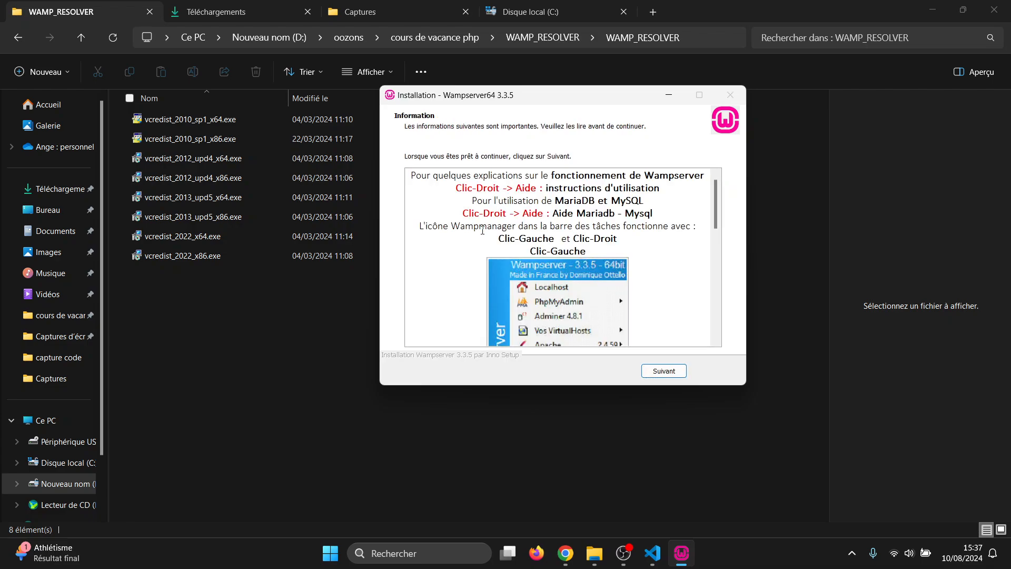
Read through the information page on how Wampserver works and finish the Wampserver64 installation.
scroll(503, 192, down, 10)
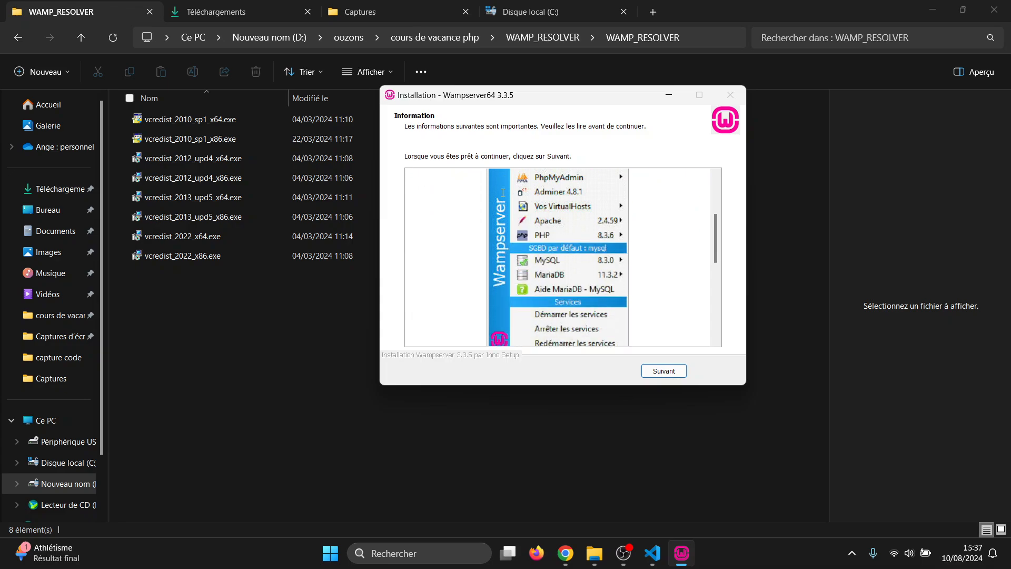
click(657, 372)
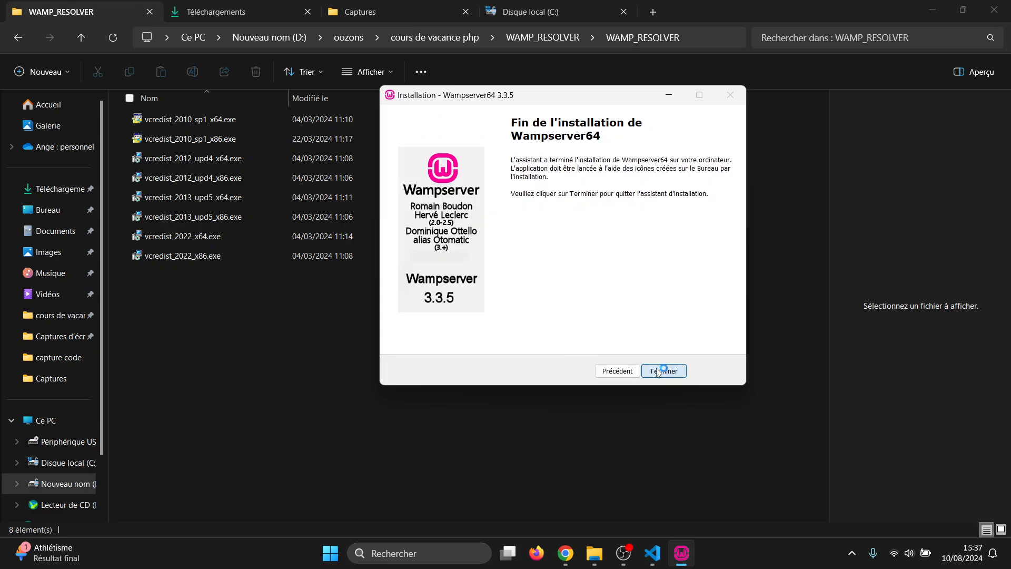
click(662, 371)
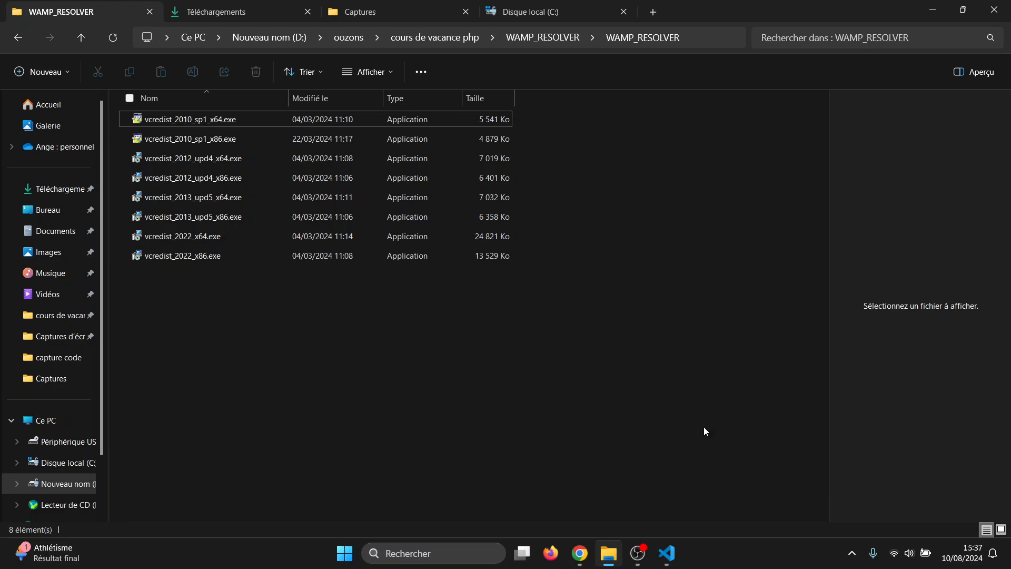
Check the hidden tray icons, minimize File Explorer, and launch Wampserver64 from the desktop.
click(853, 562)
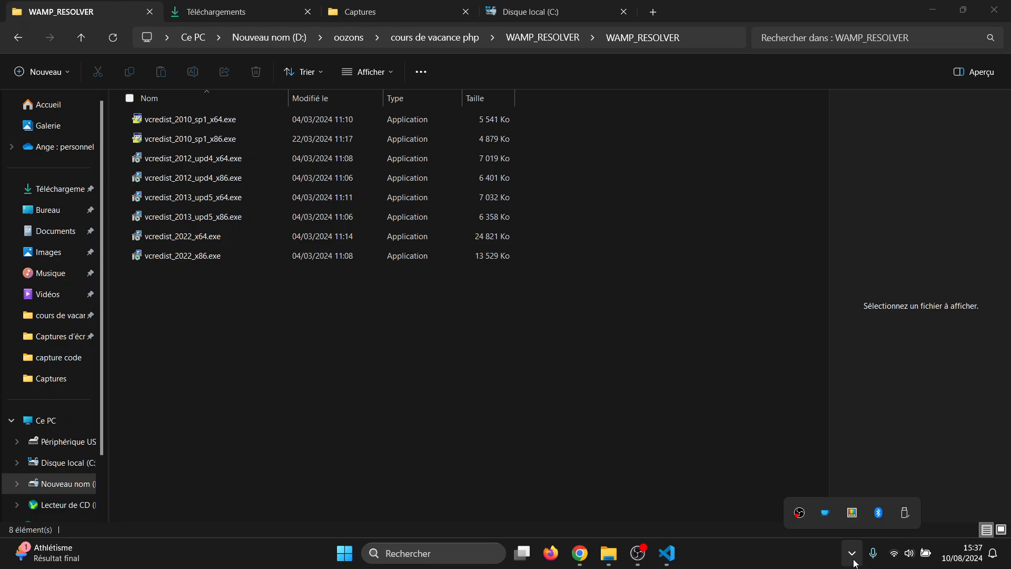
click(751, 472)
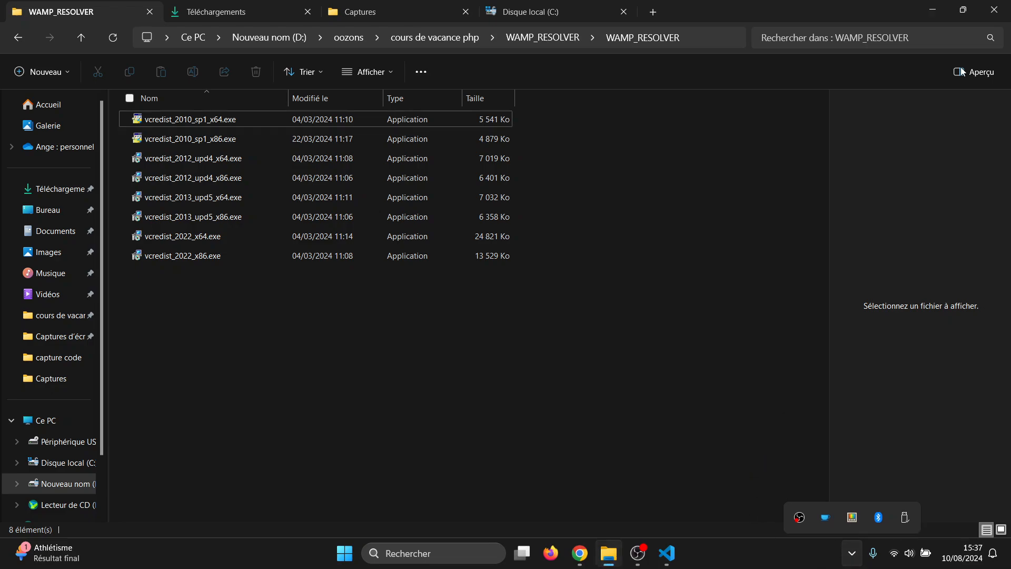
click(941, 12)
click(941, 13)
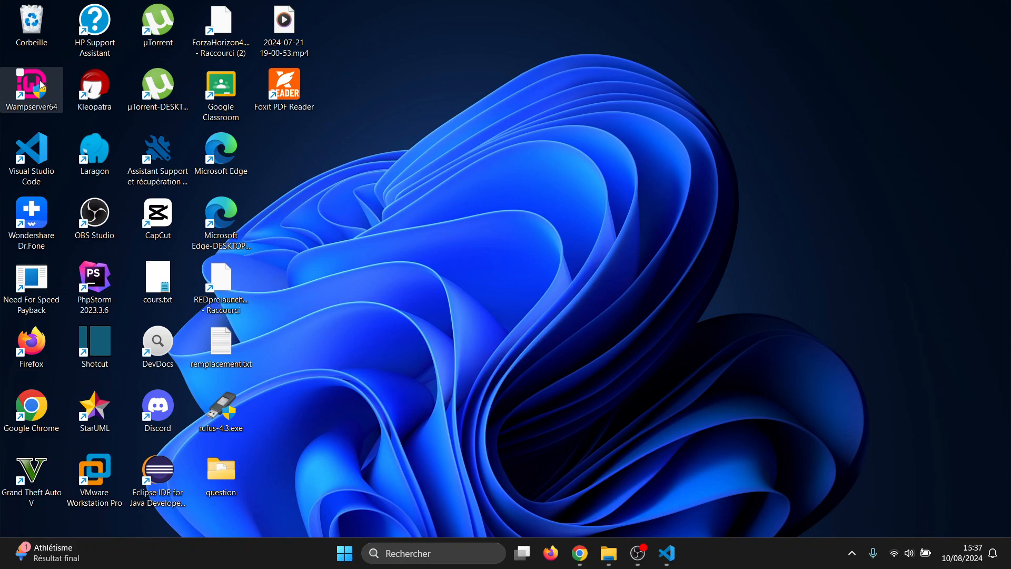
double_click(58, 102)
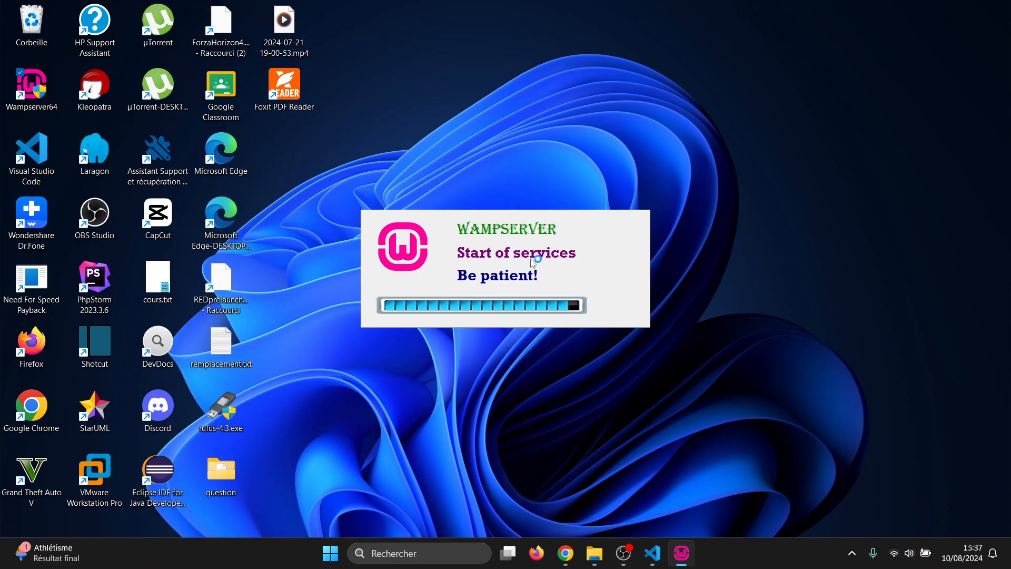
Open phpMyAdmin 5.2.1 from the running Wampserver and log in to the MySQL server as root without a password.
click(851, 551)
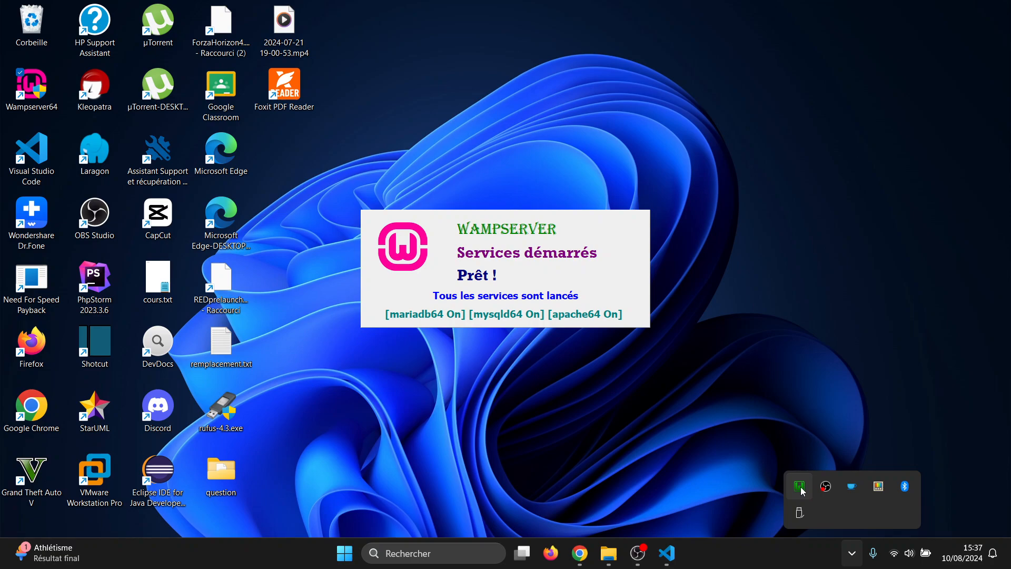
click(802, 489)
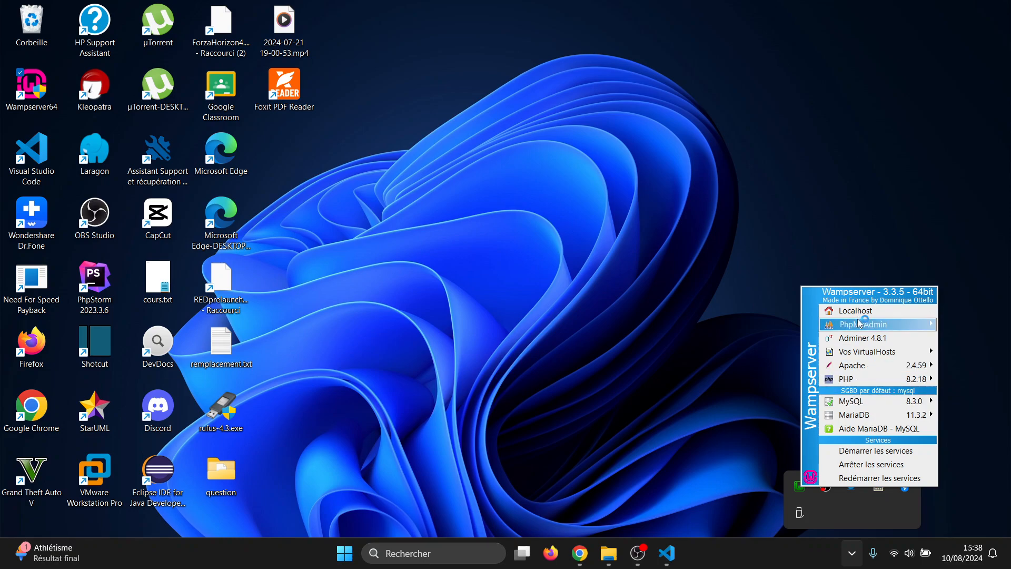
mouse_move(861, 327)
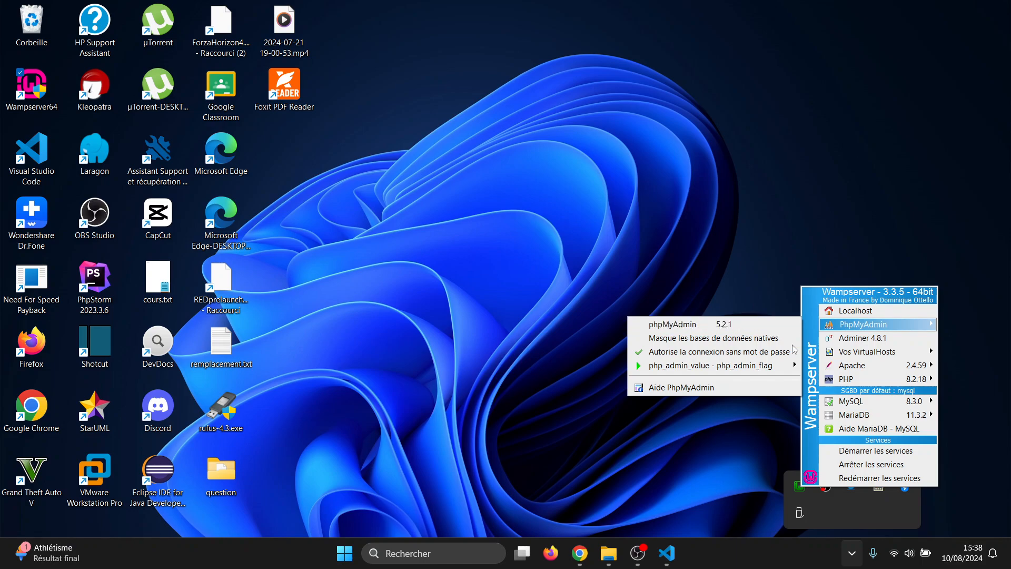
click(772, 324)
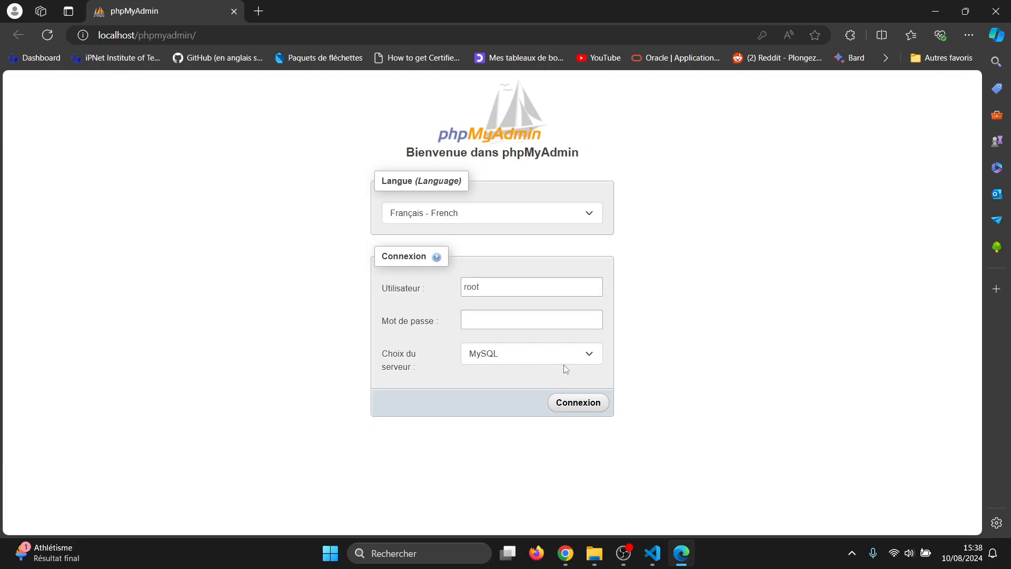
click(570, 410)
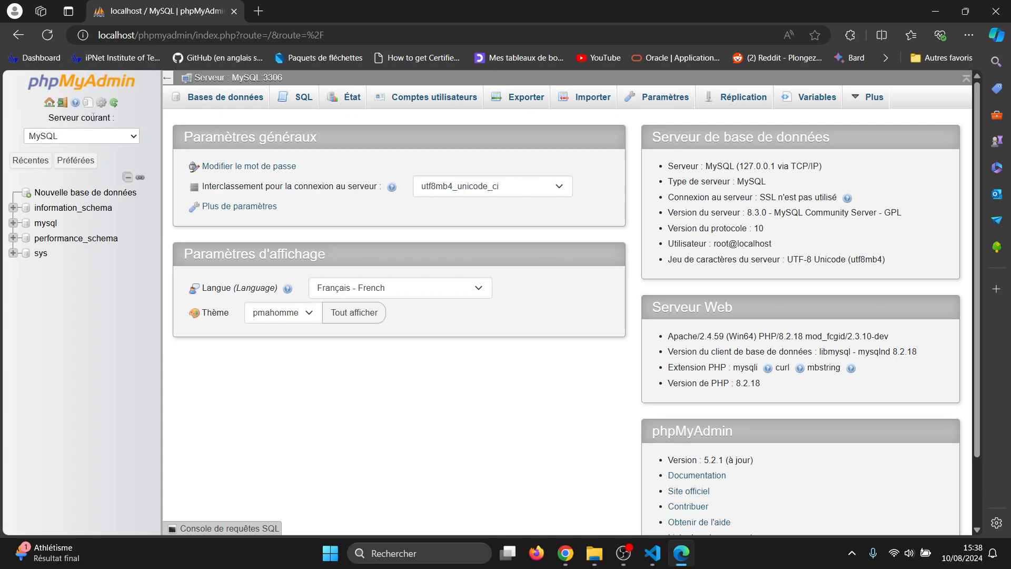
click(64, 249)
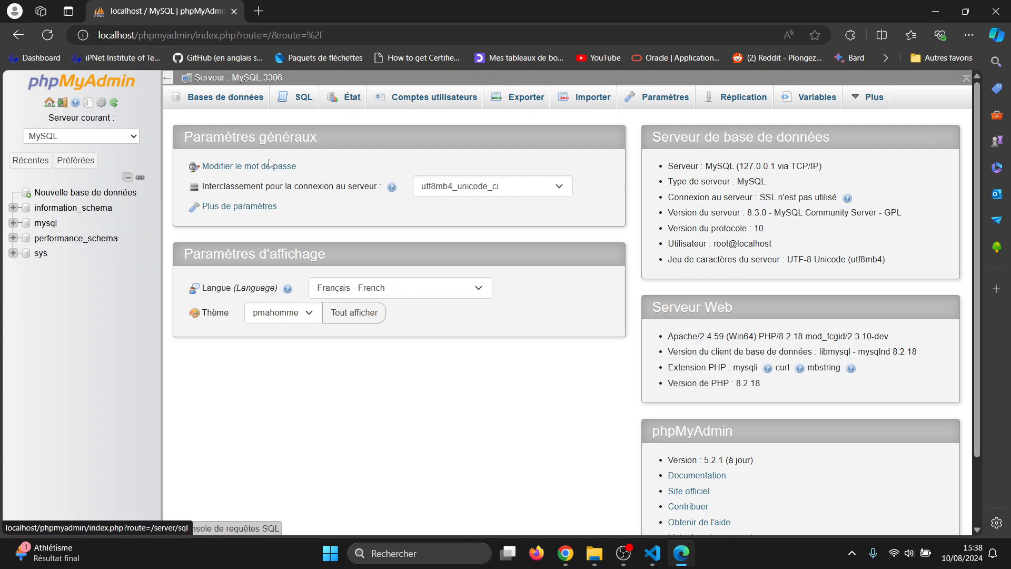
Minimize the phpMyAdmin browser window and launch Firefox.
click(936, 10)
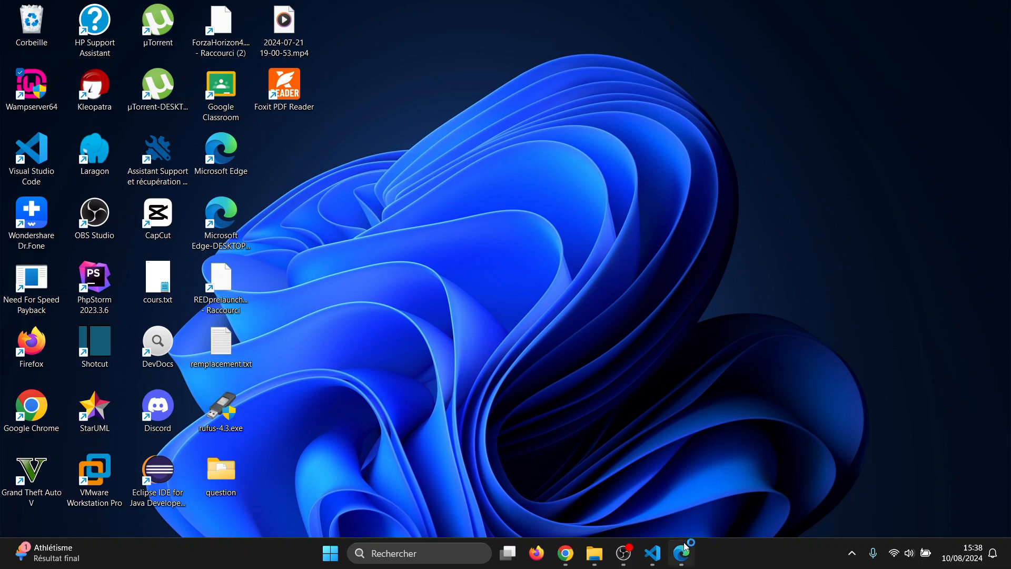
mouse_move(685, 552)
click(533, 551)
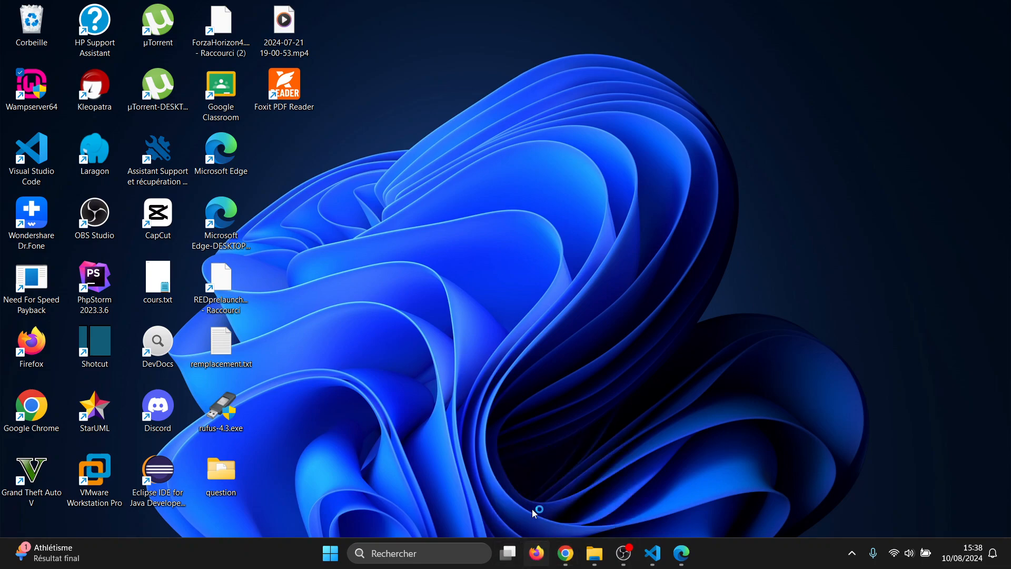